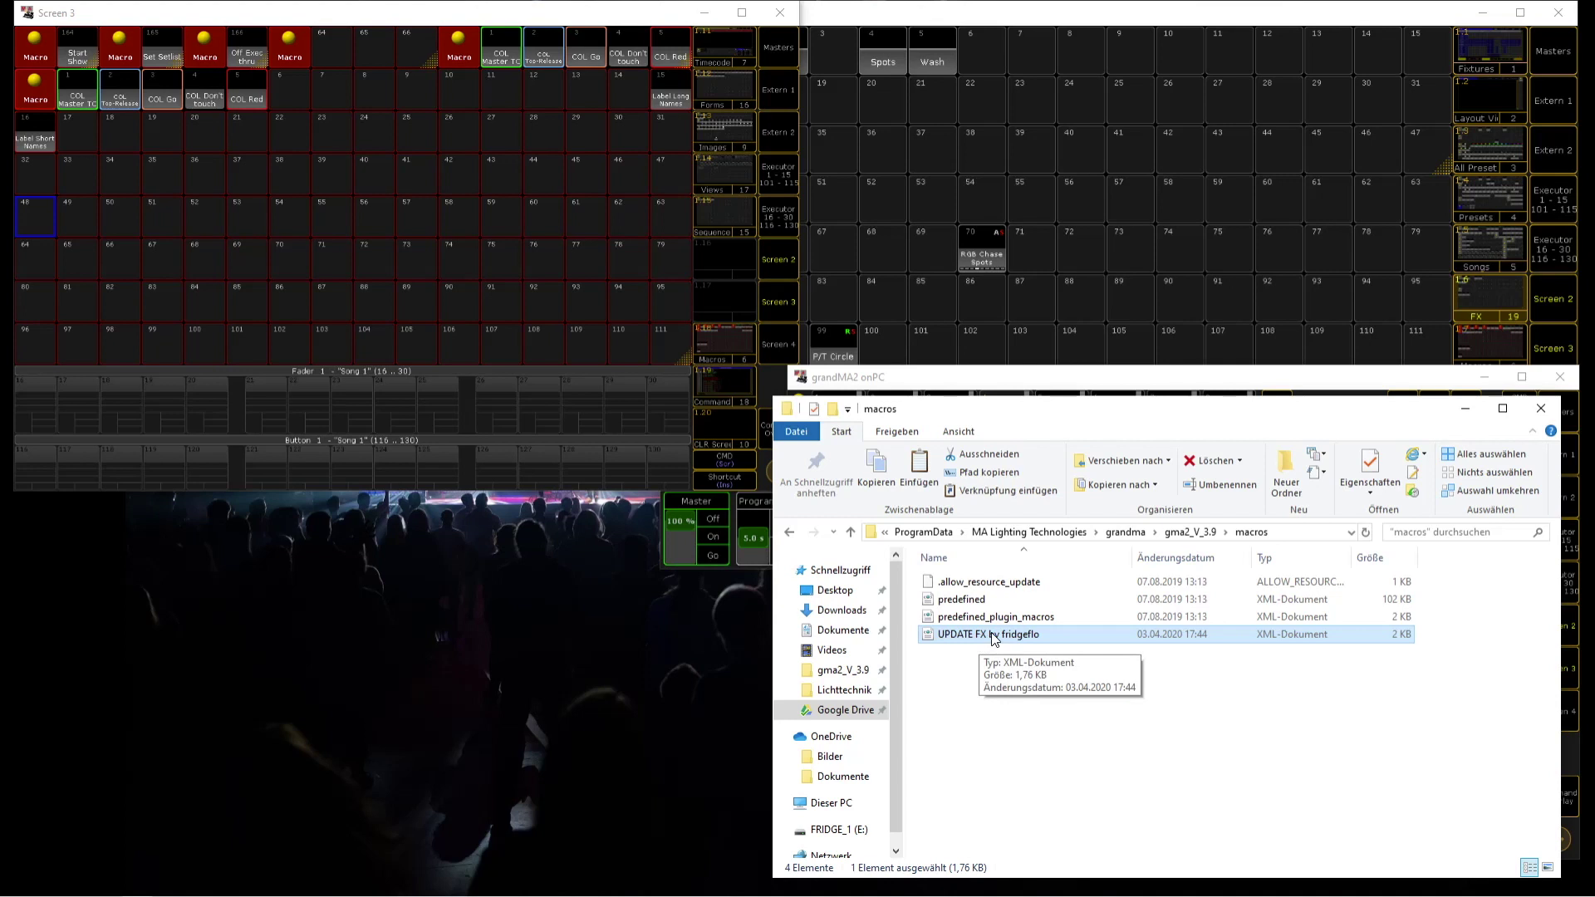
Paste the UPDATE FX by fridgeflo macro into the gma2_V_3.9 macros folder and delete the '- Kopie' duplicate.
click(826, 669)
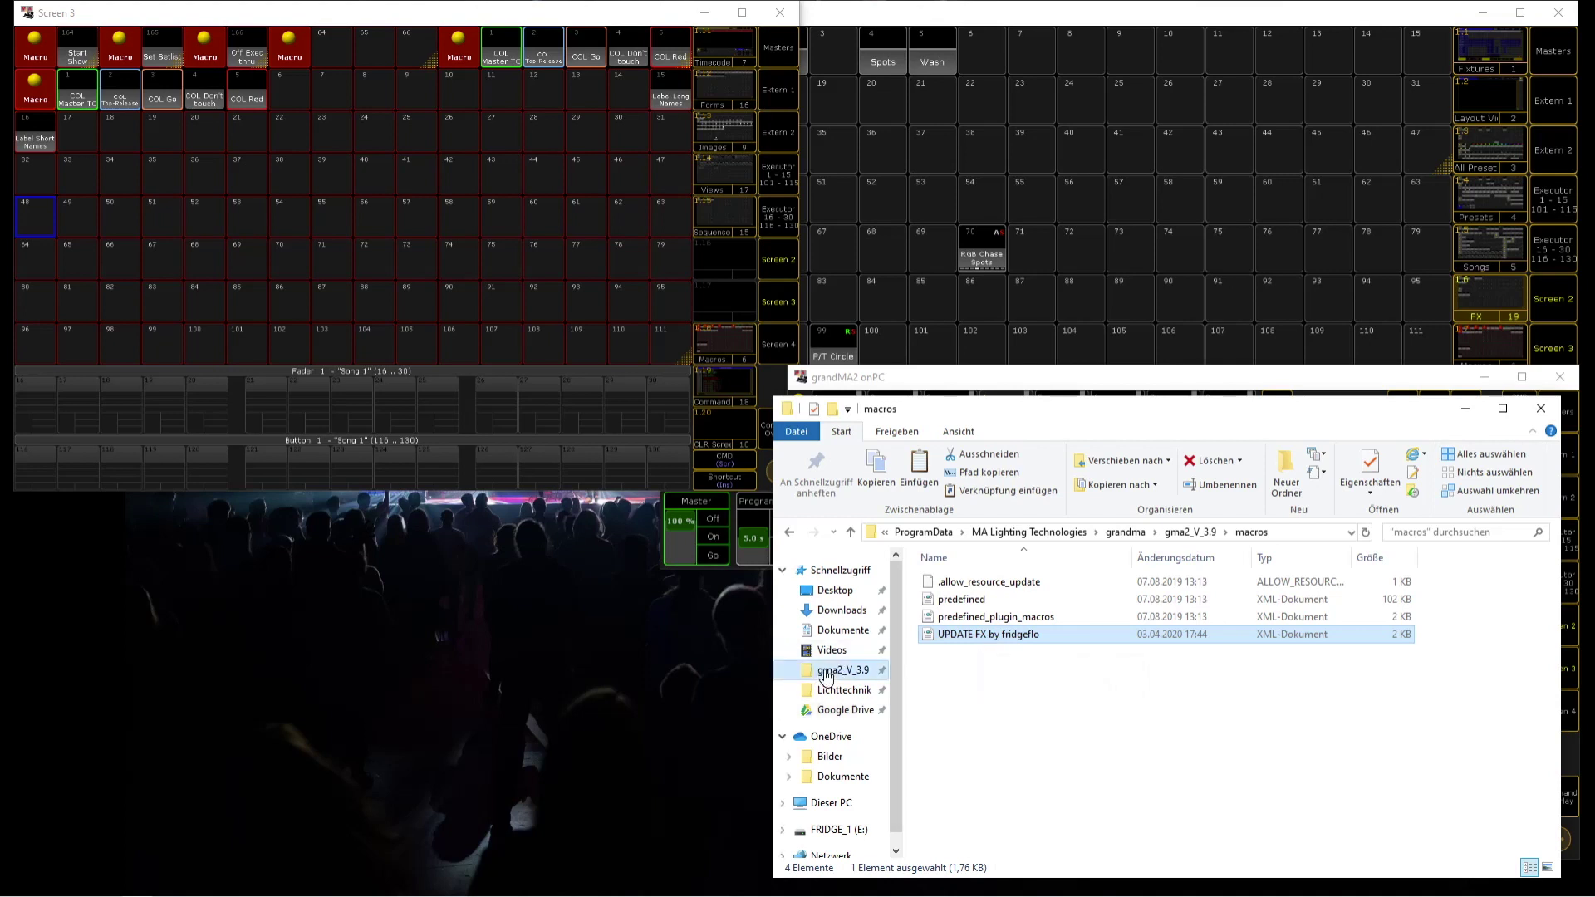
click(966, 814)
double_click(966, 814)
key(ctrl+v)
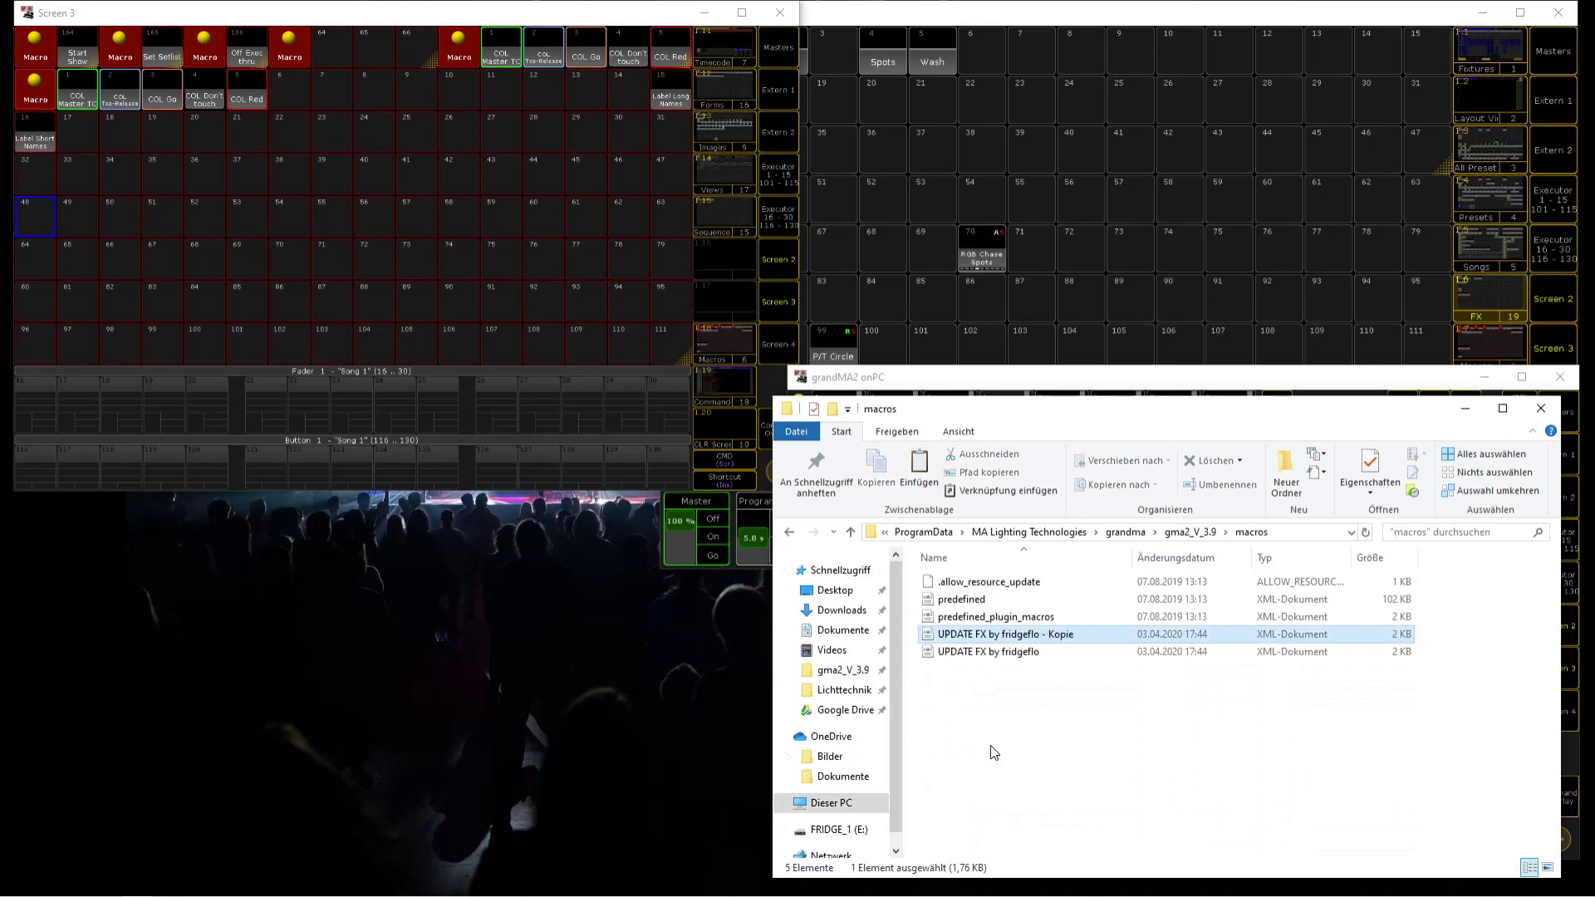
right_click(1035, 641)
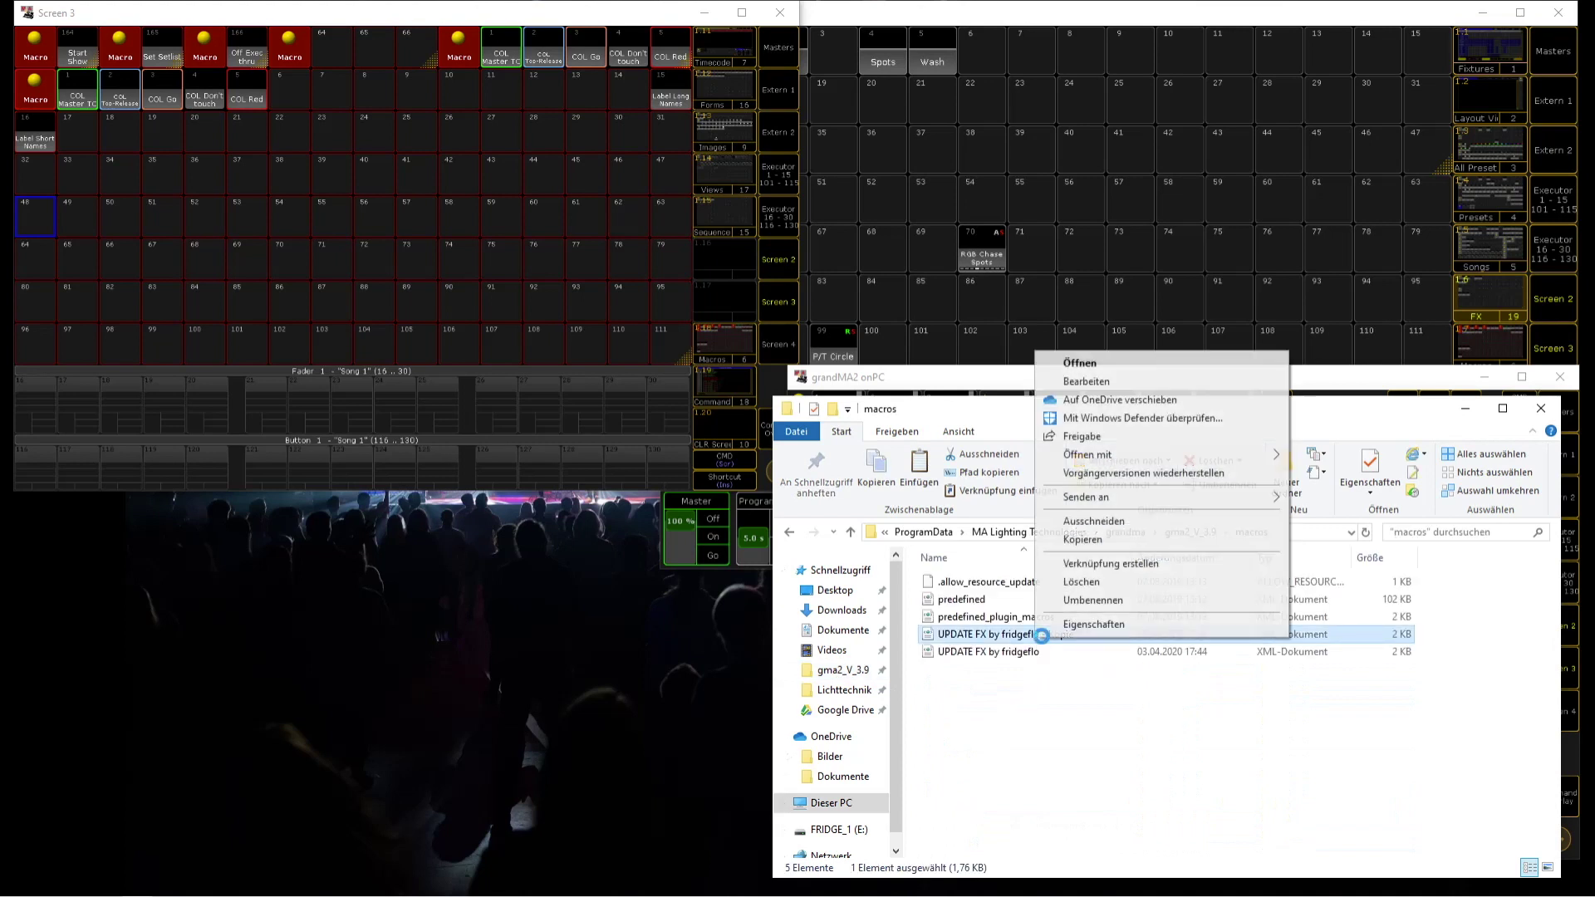
click(1081, 581)
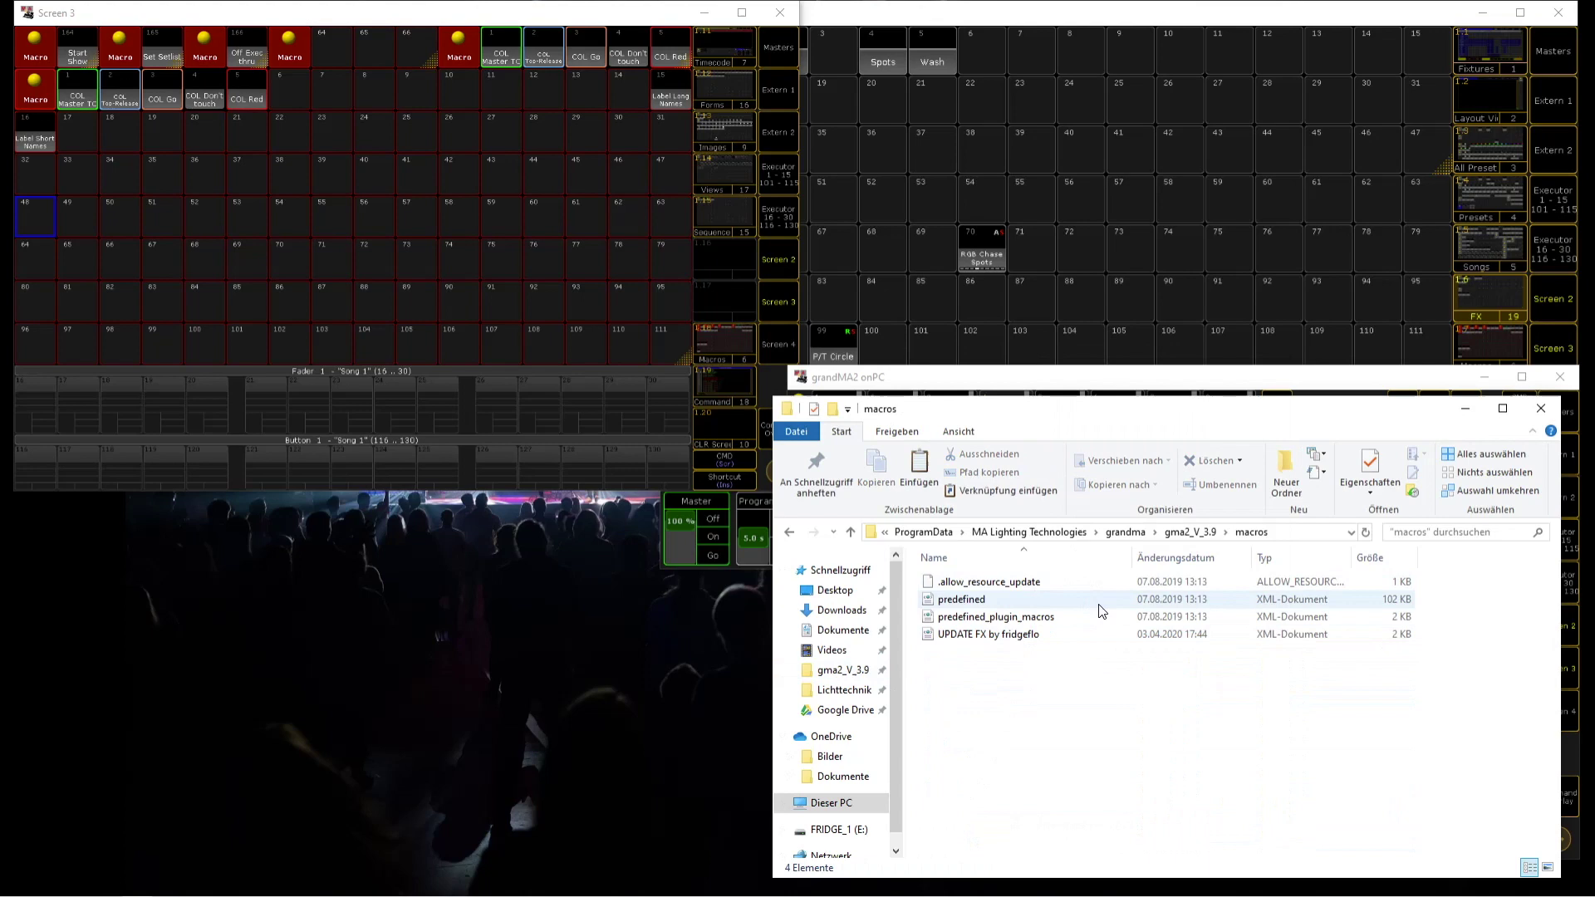
In Setup's Import Export, choose to import macros and select UPDATE FX by fridgeflo.
click(1090, 389)
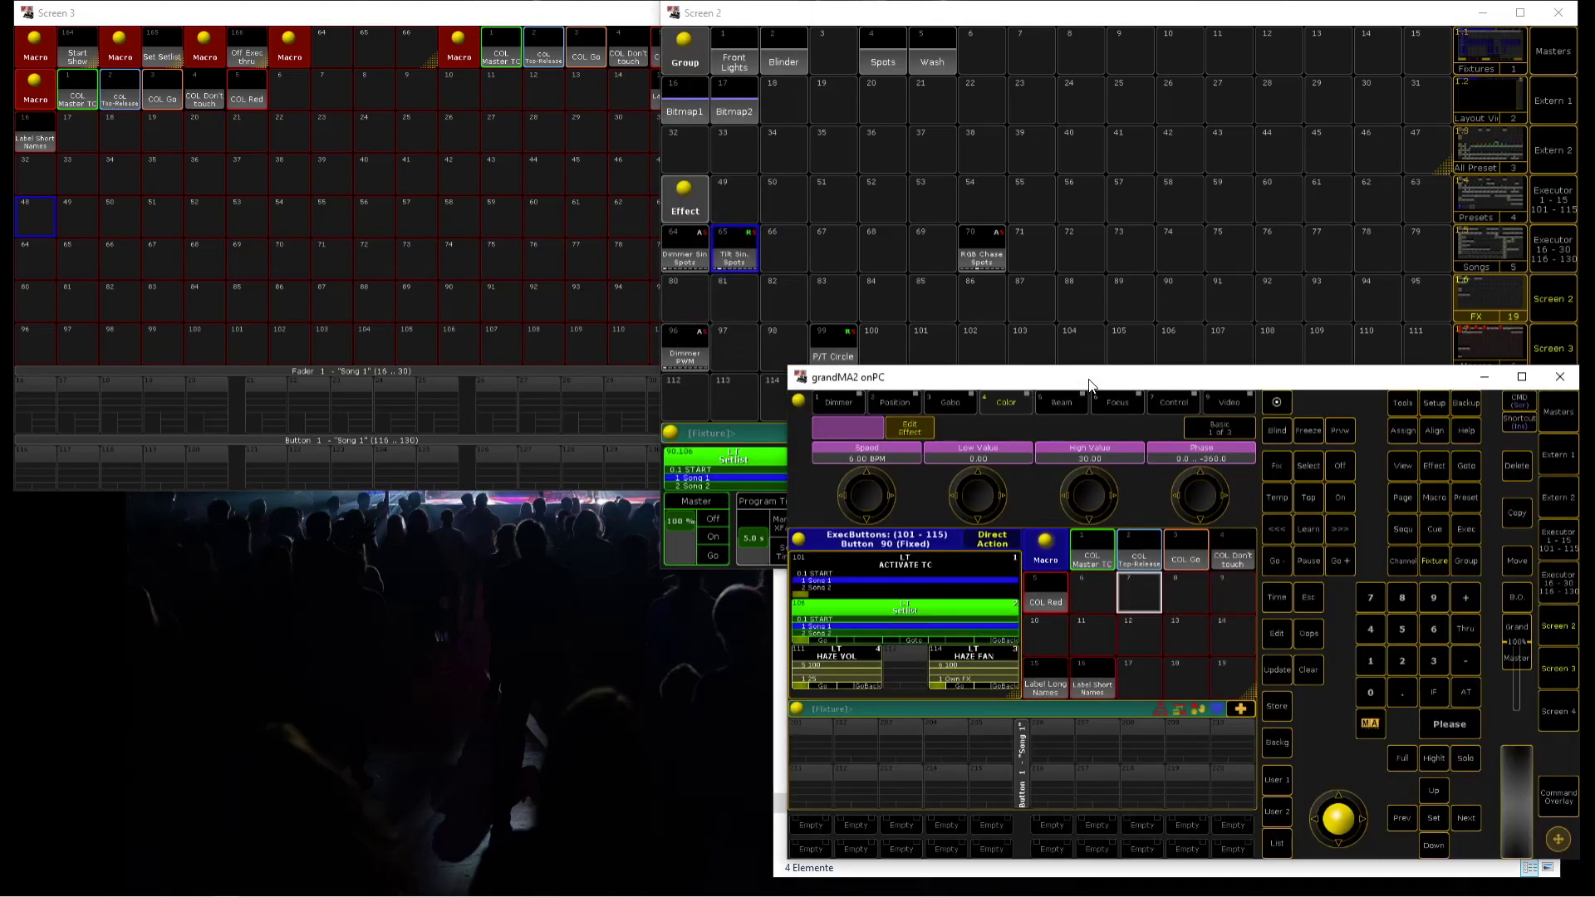
click(1437, 405)
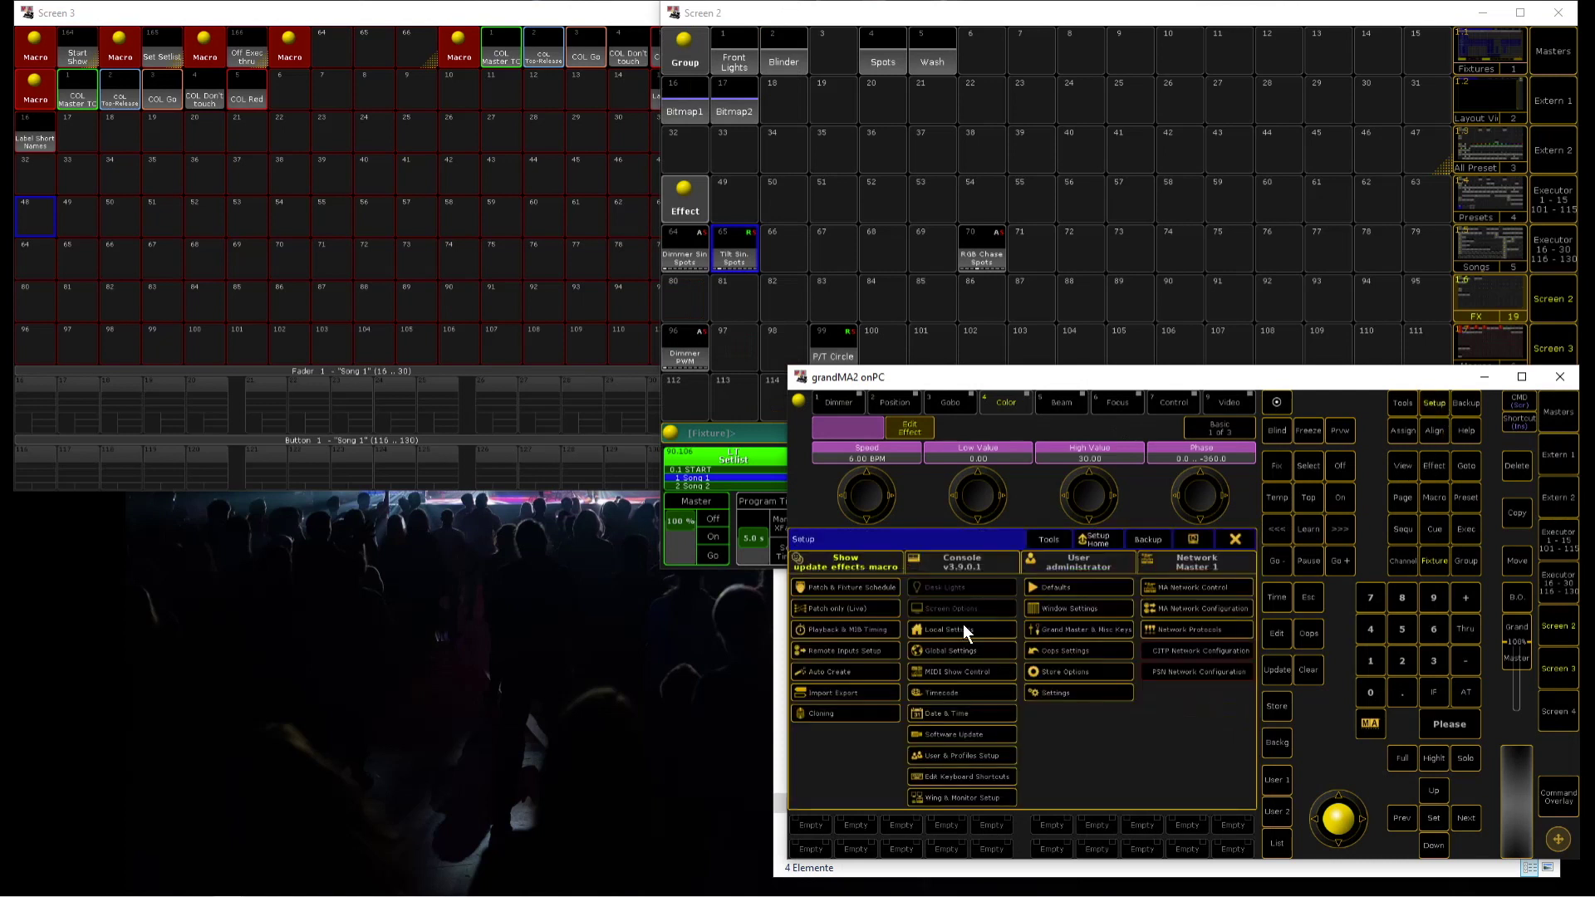
click(864, 690)
click(992, 586)
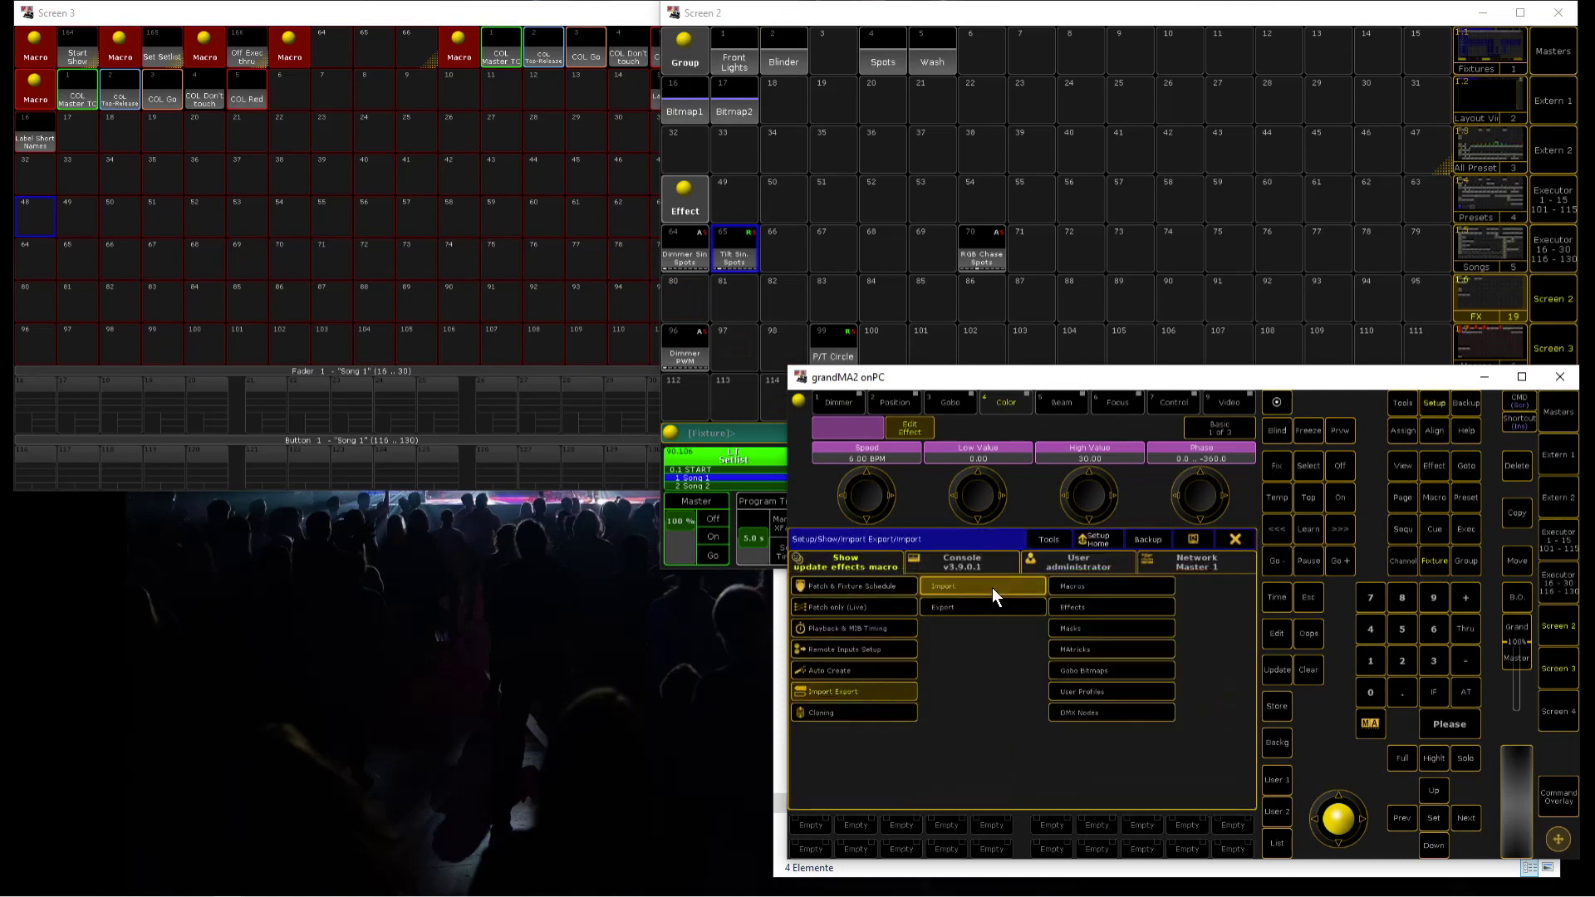
click(1090, 591)
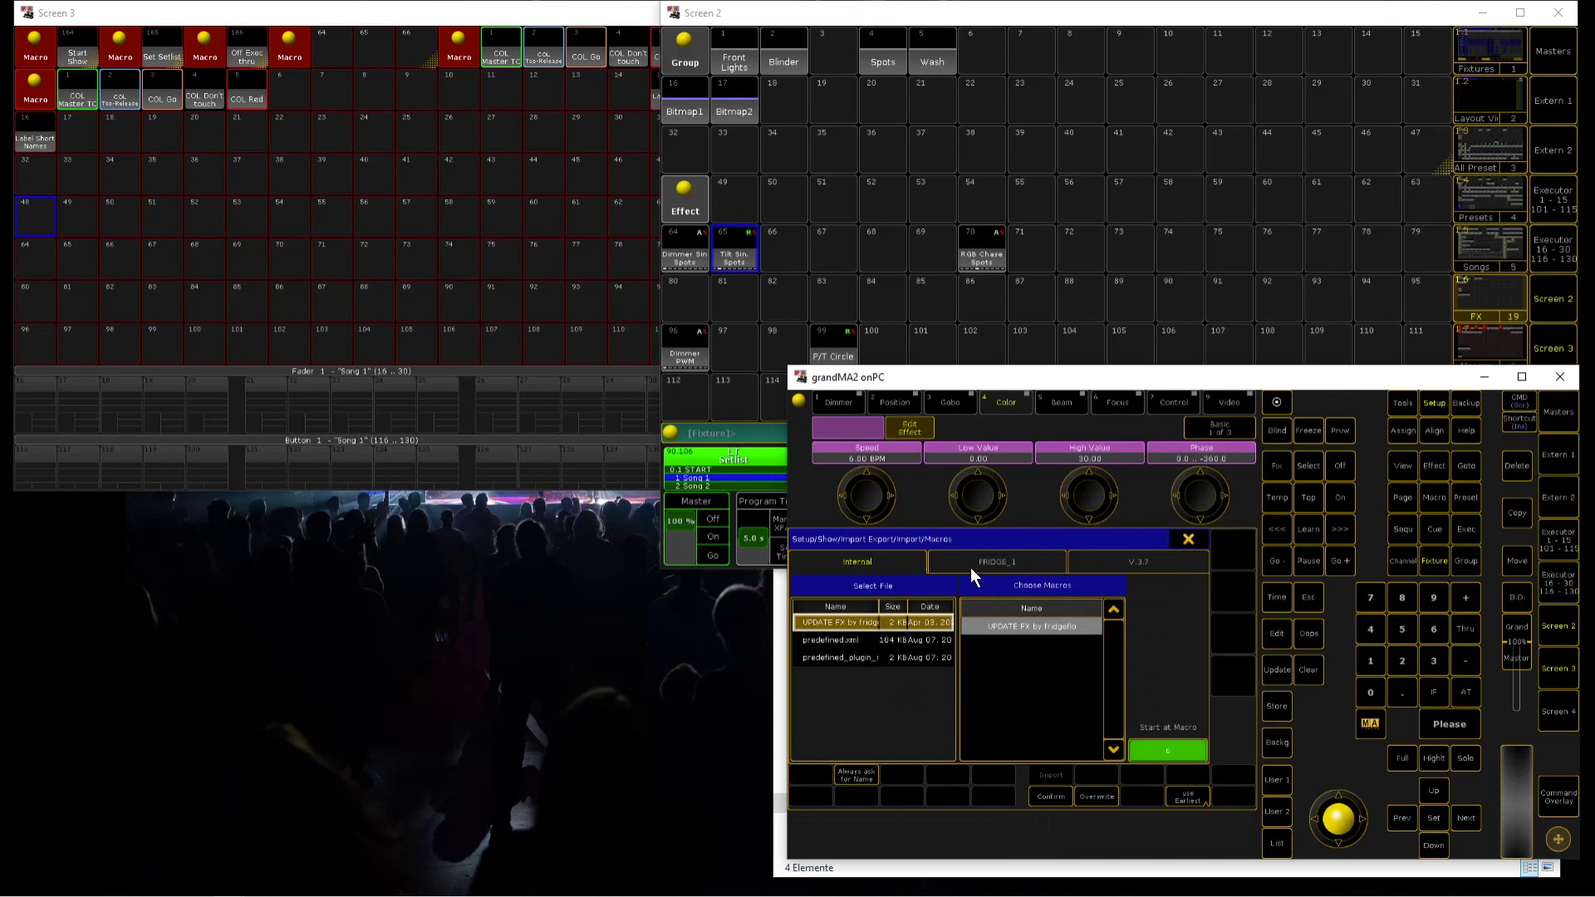
click(1011, 625)
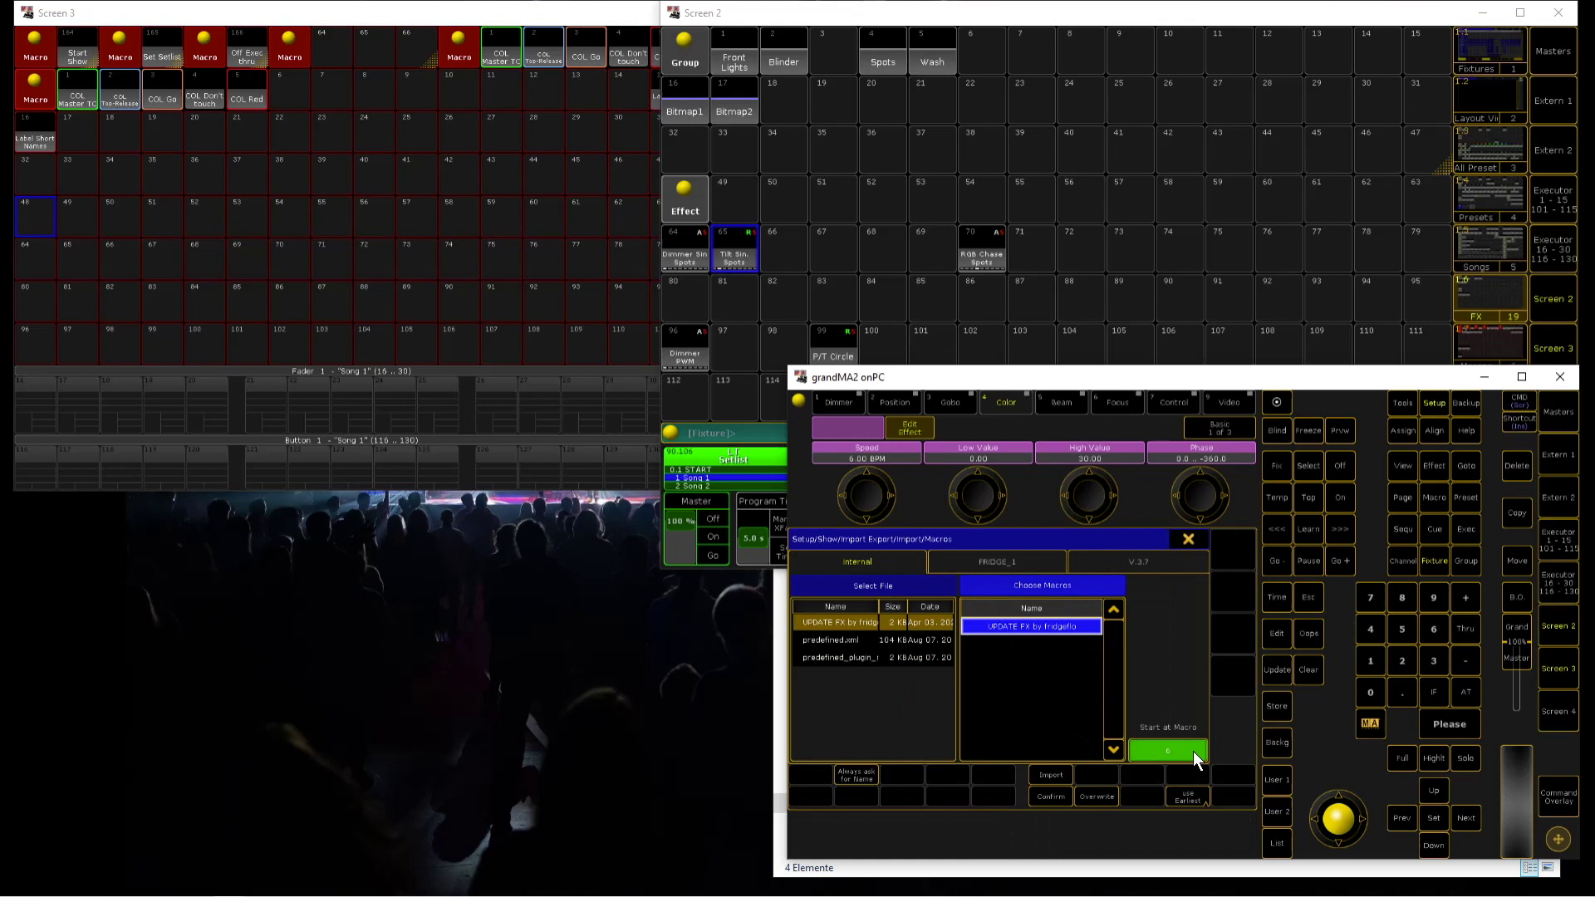
Set the import start to macro 48, import the macro, and close the dialog.
click(1168, 752)
text(48)
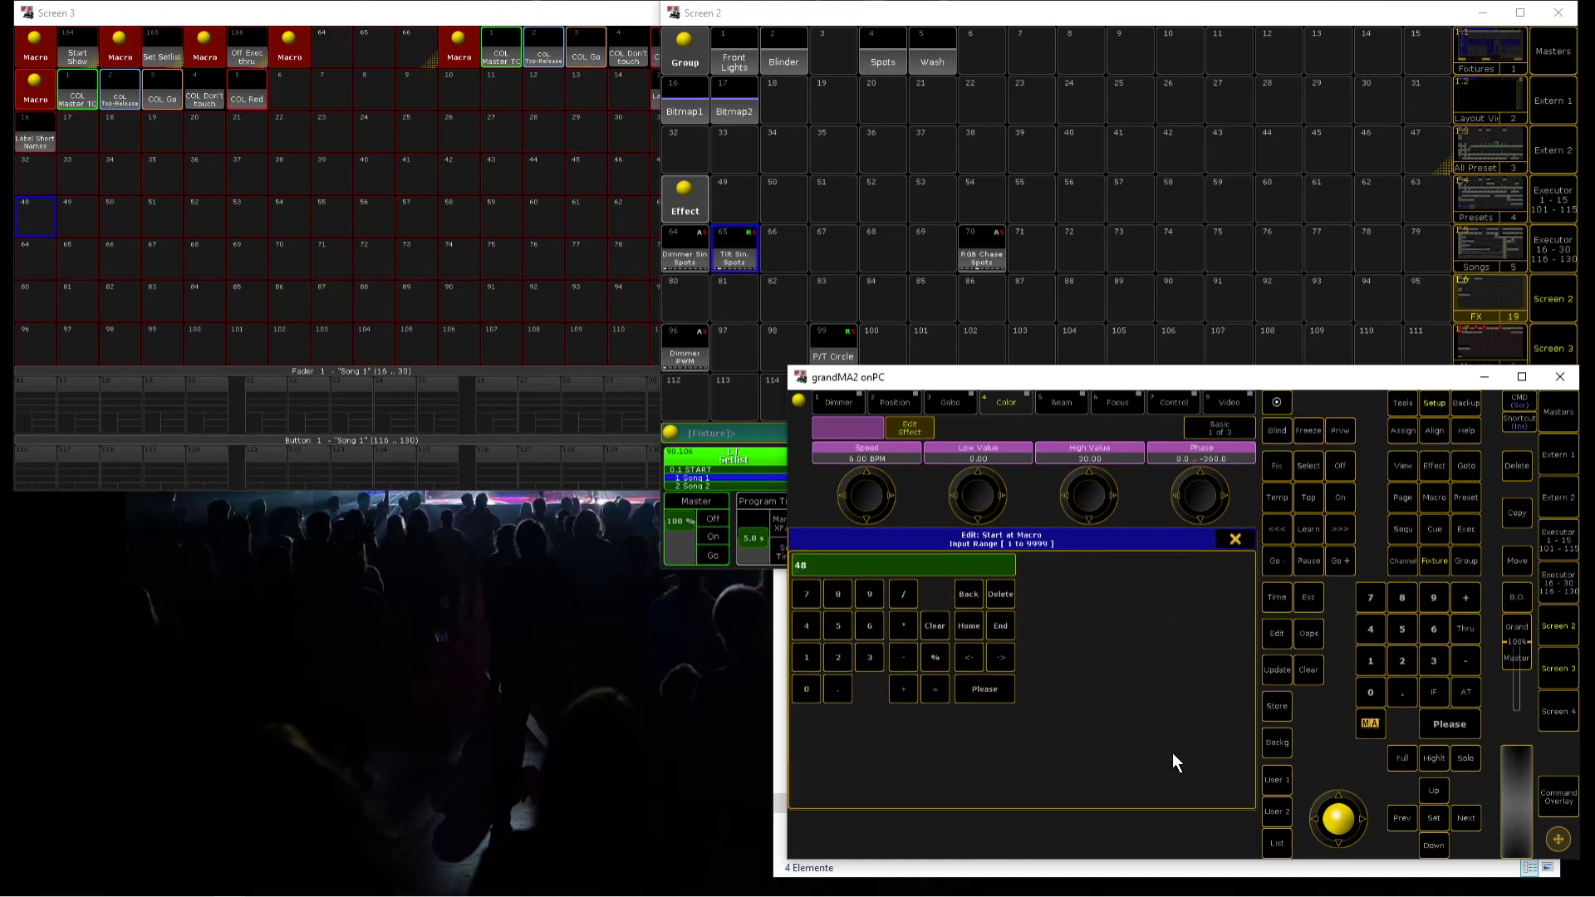
key(Return)
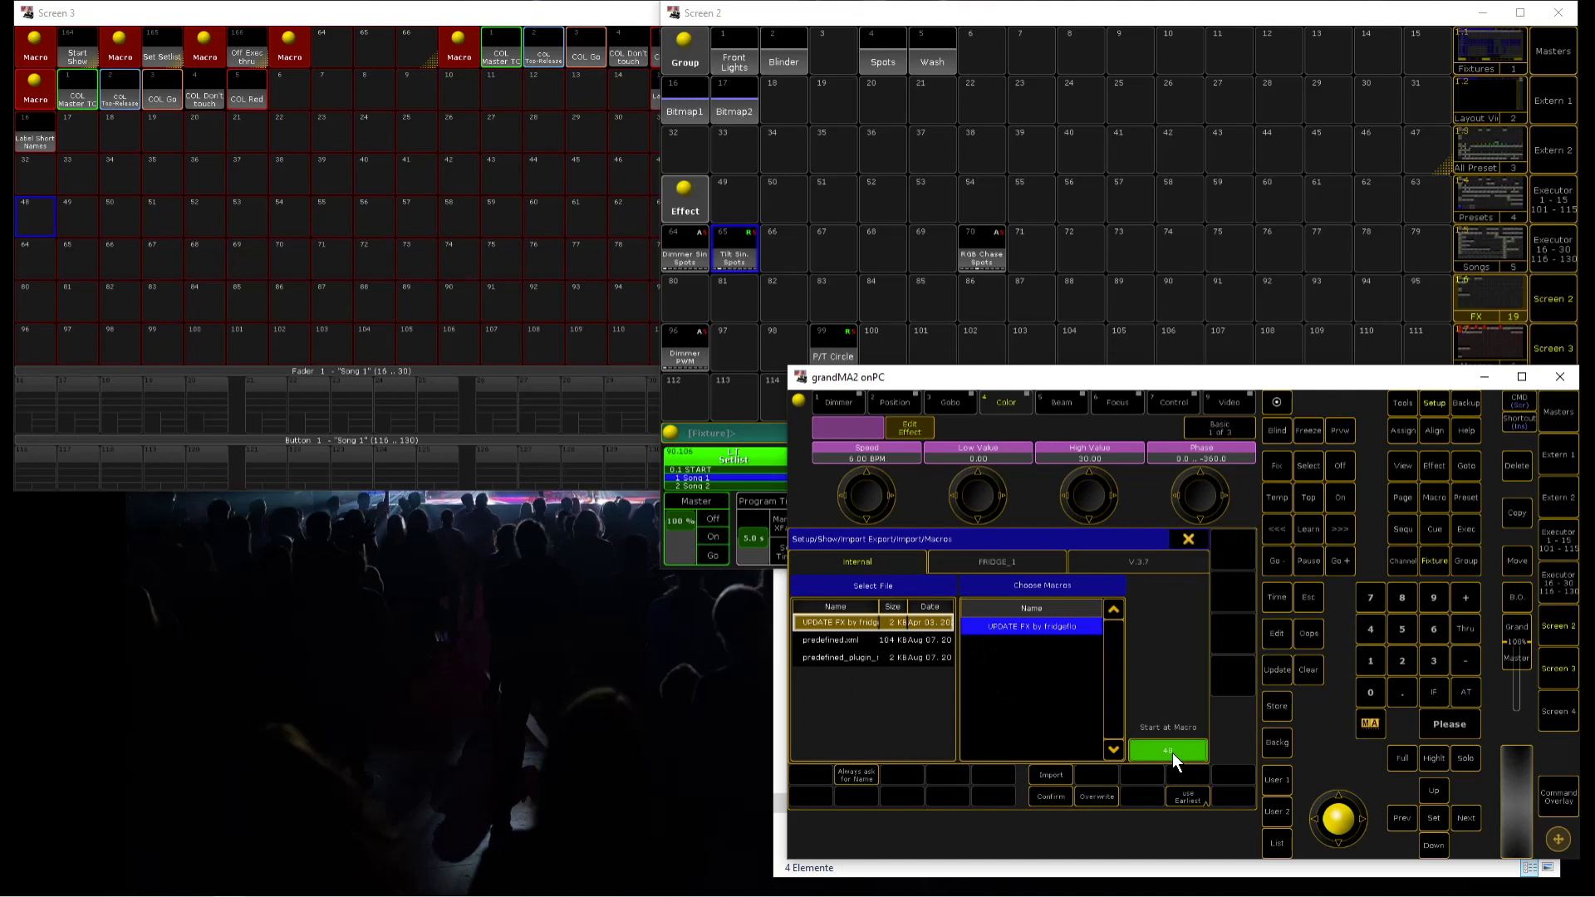
click(1050, 774)
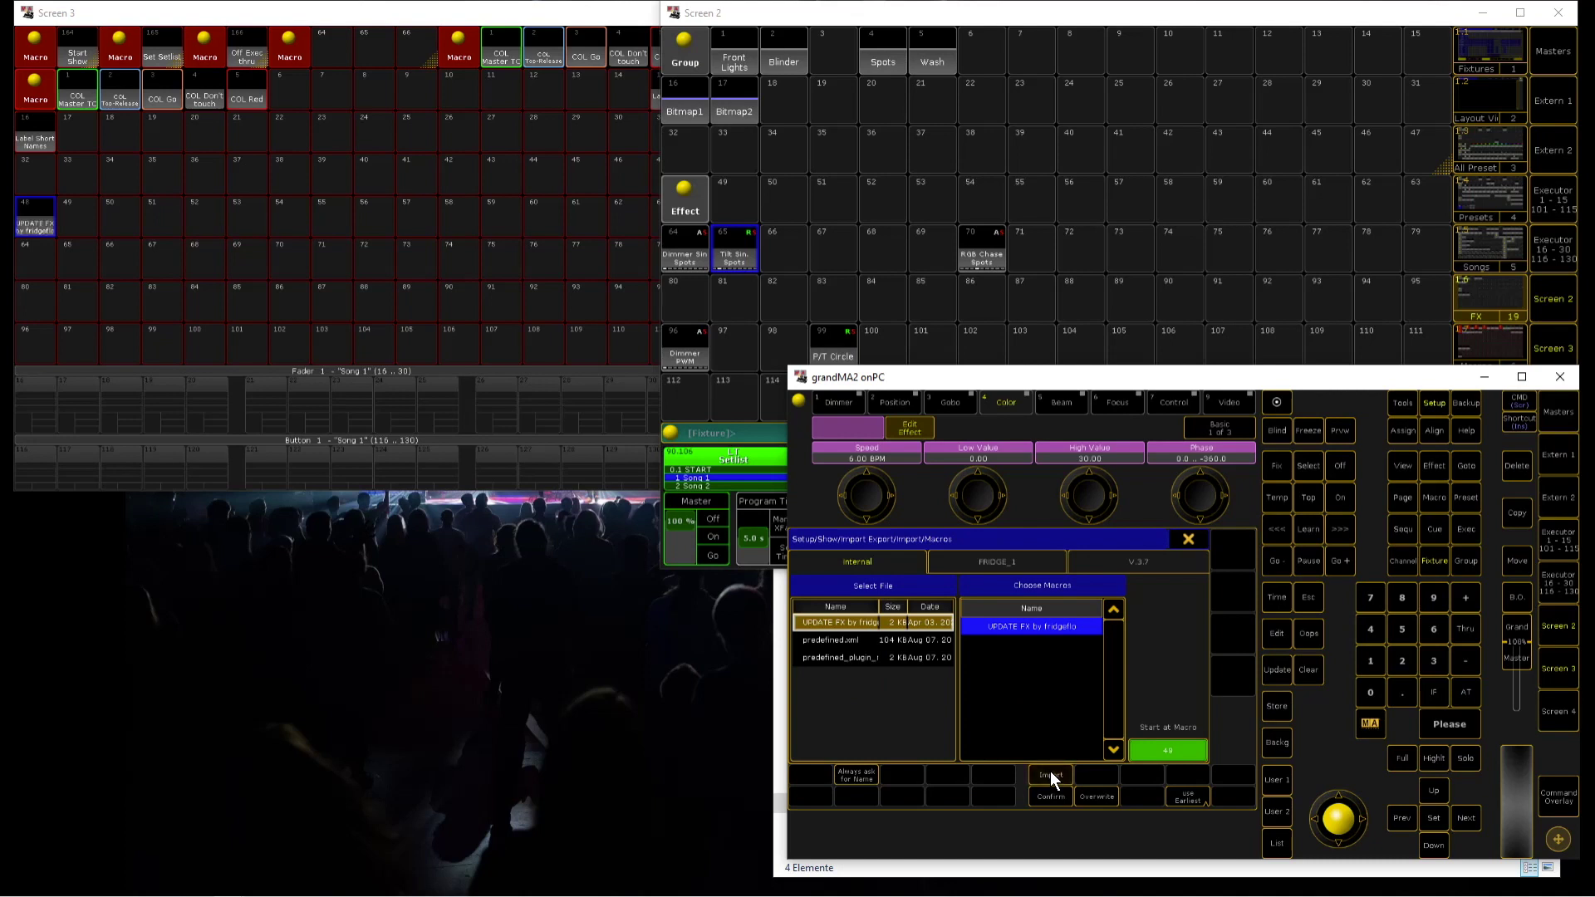
click(1186, 538)
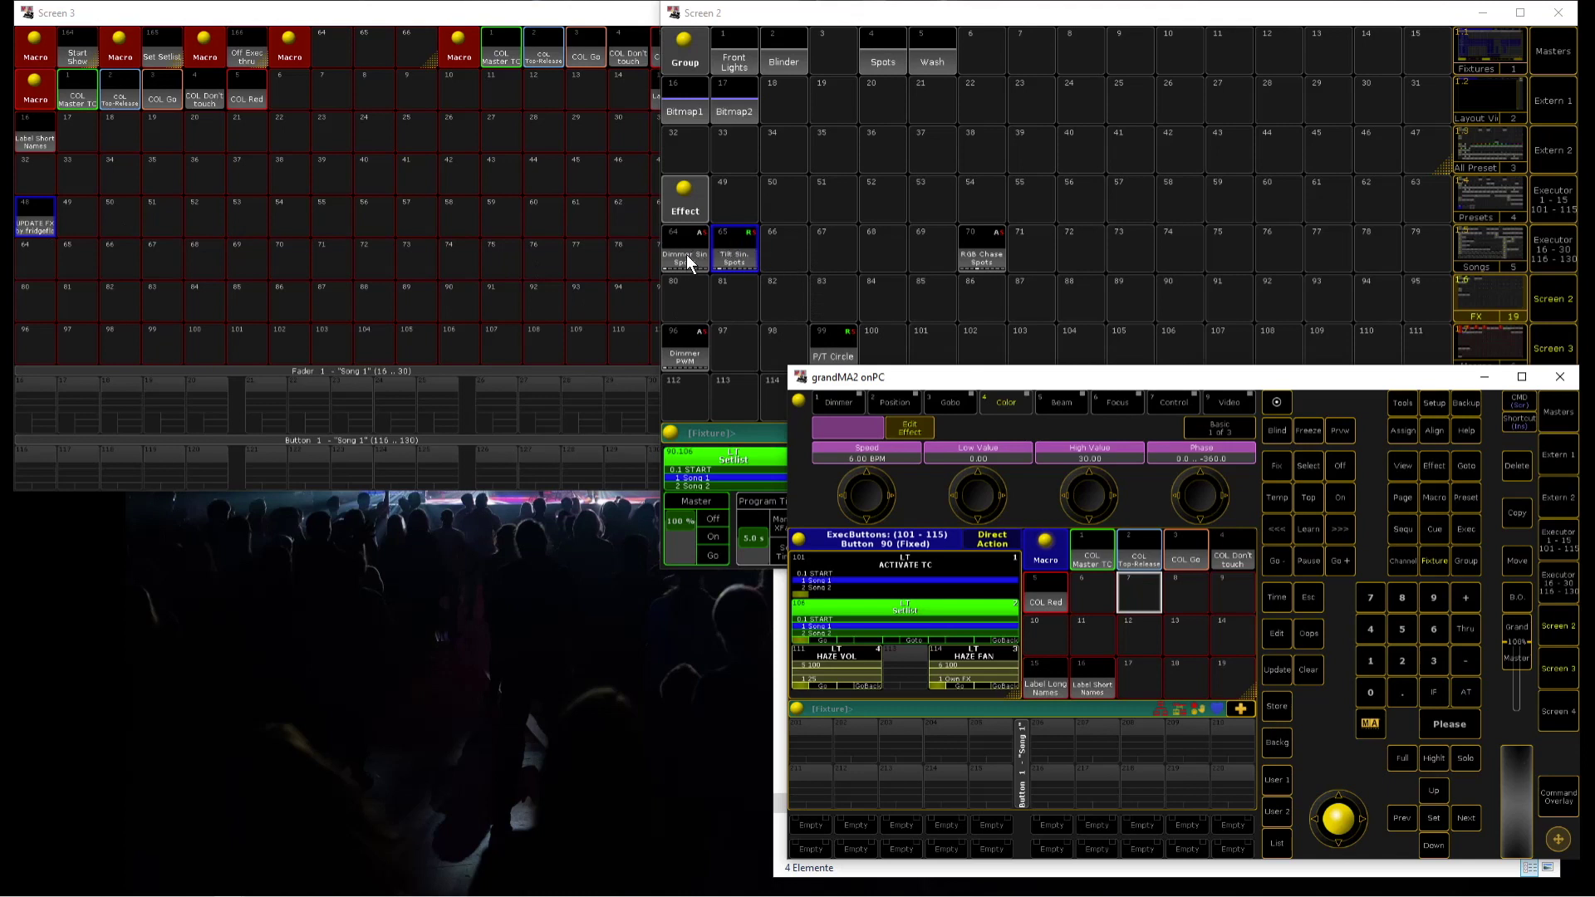
click(793, 257)
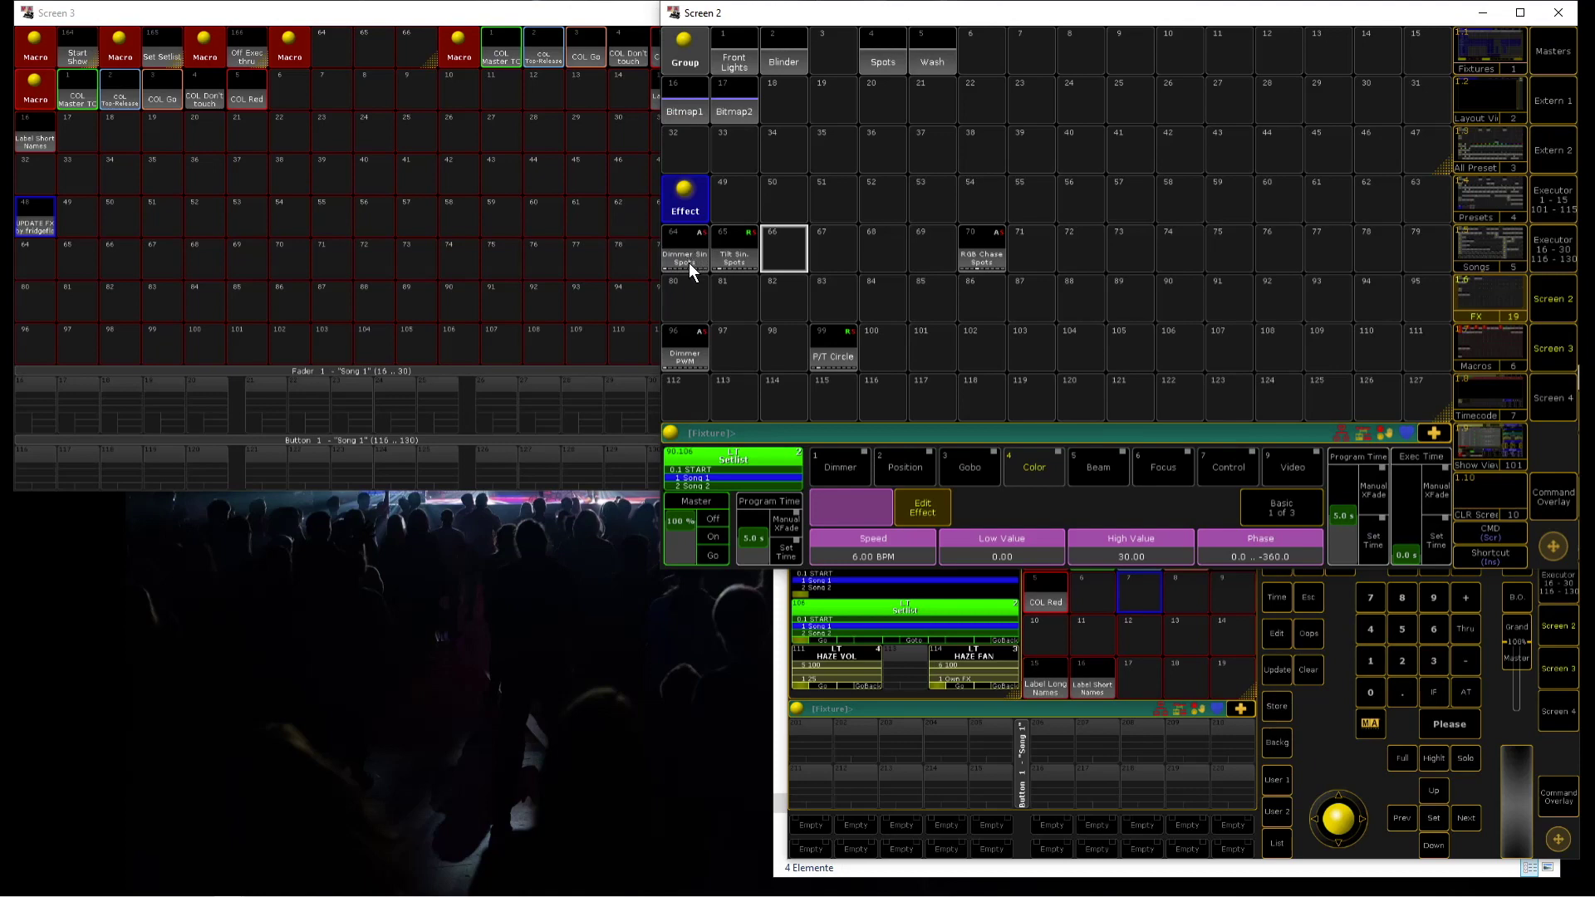
click(690, 256)
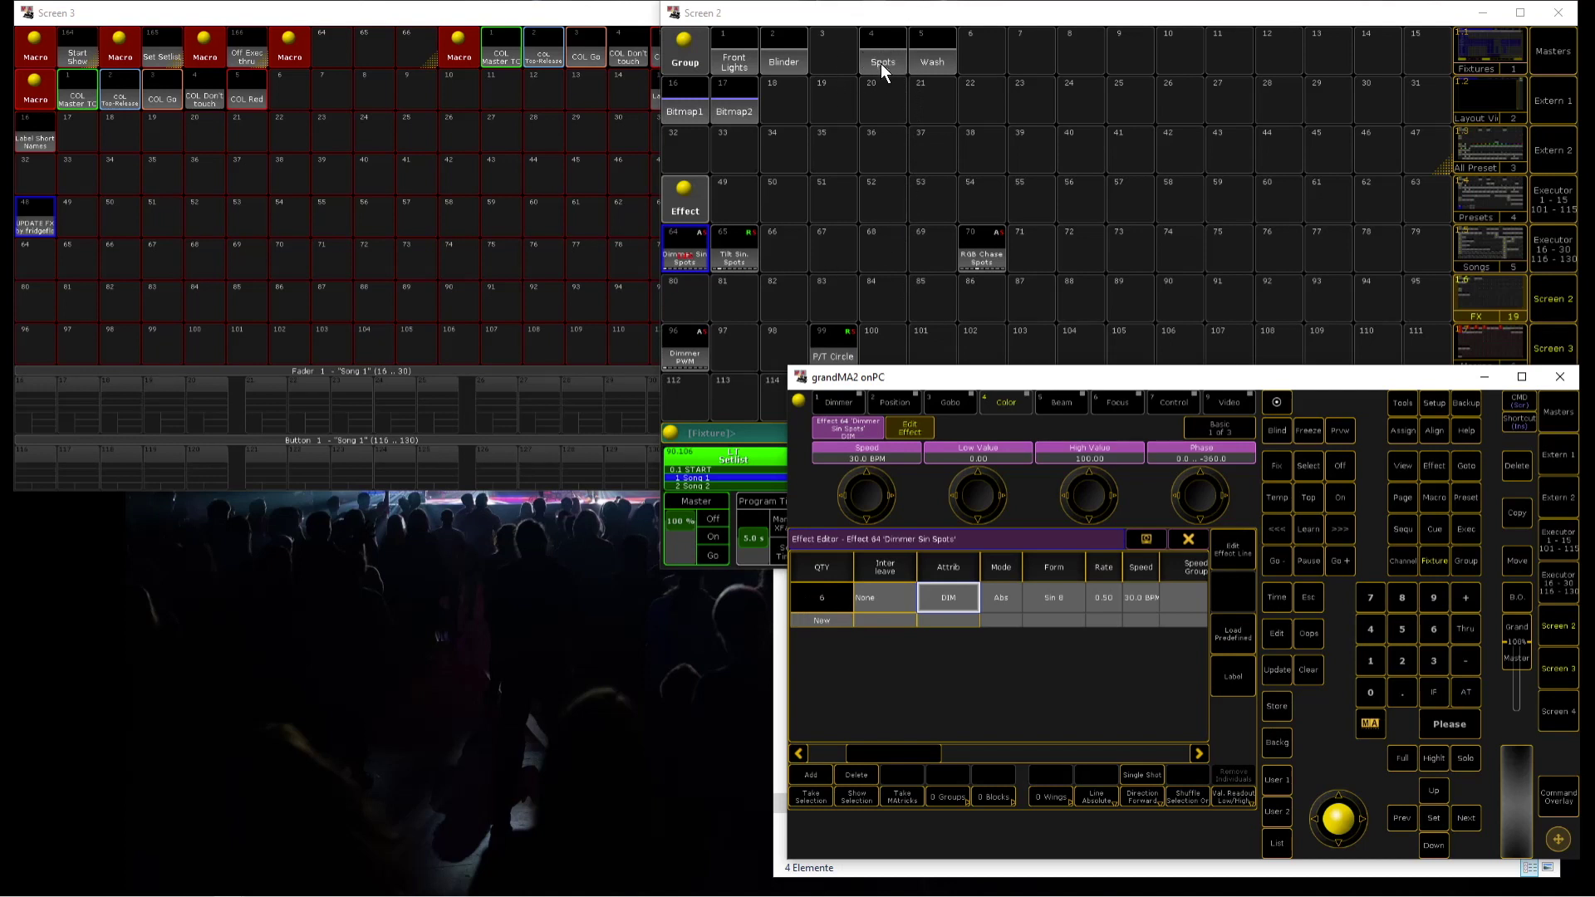
click(821, 598)
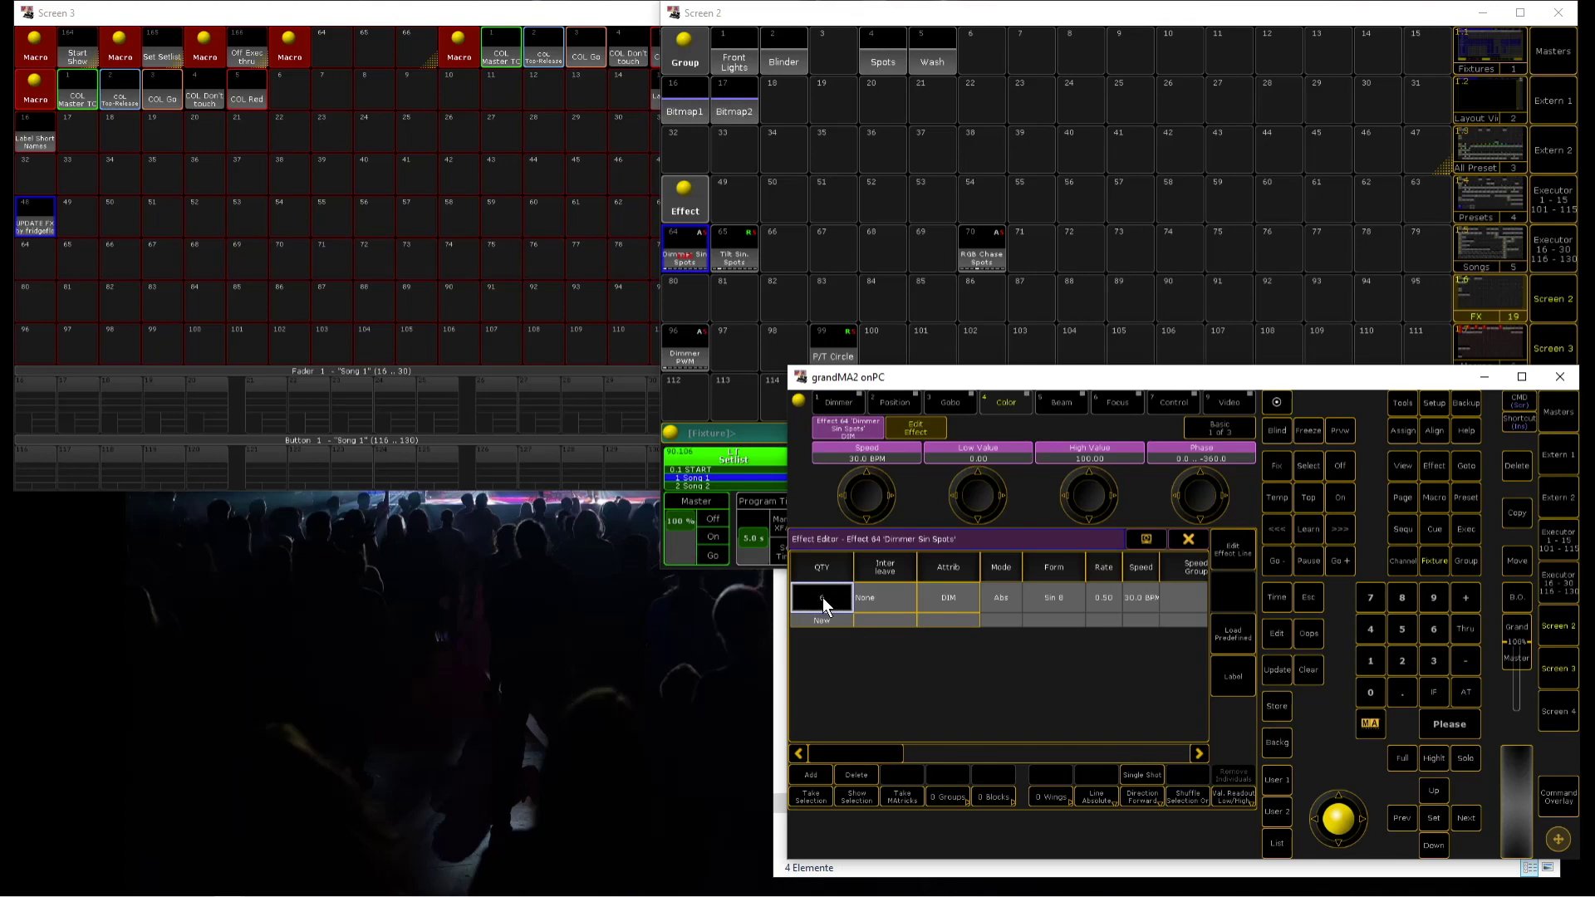
click(728, 254)
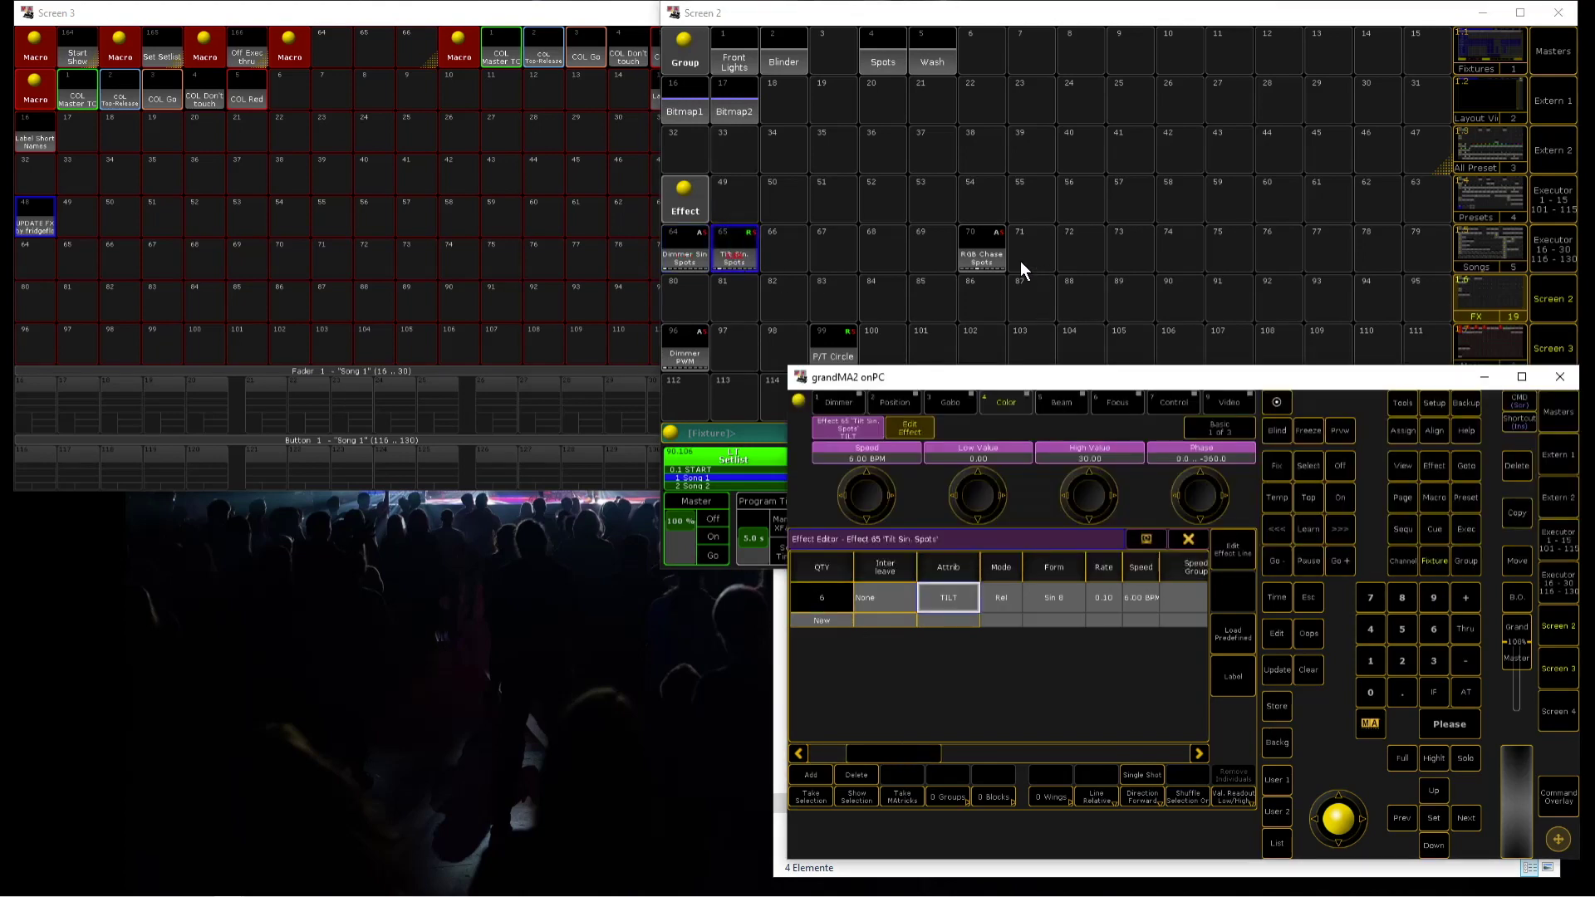
click(988, 259)
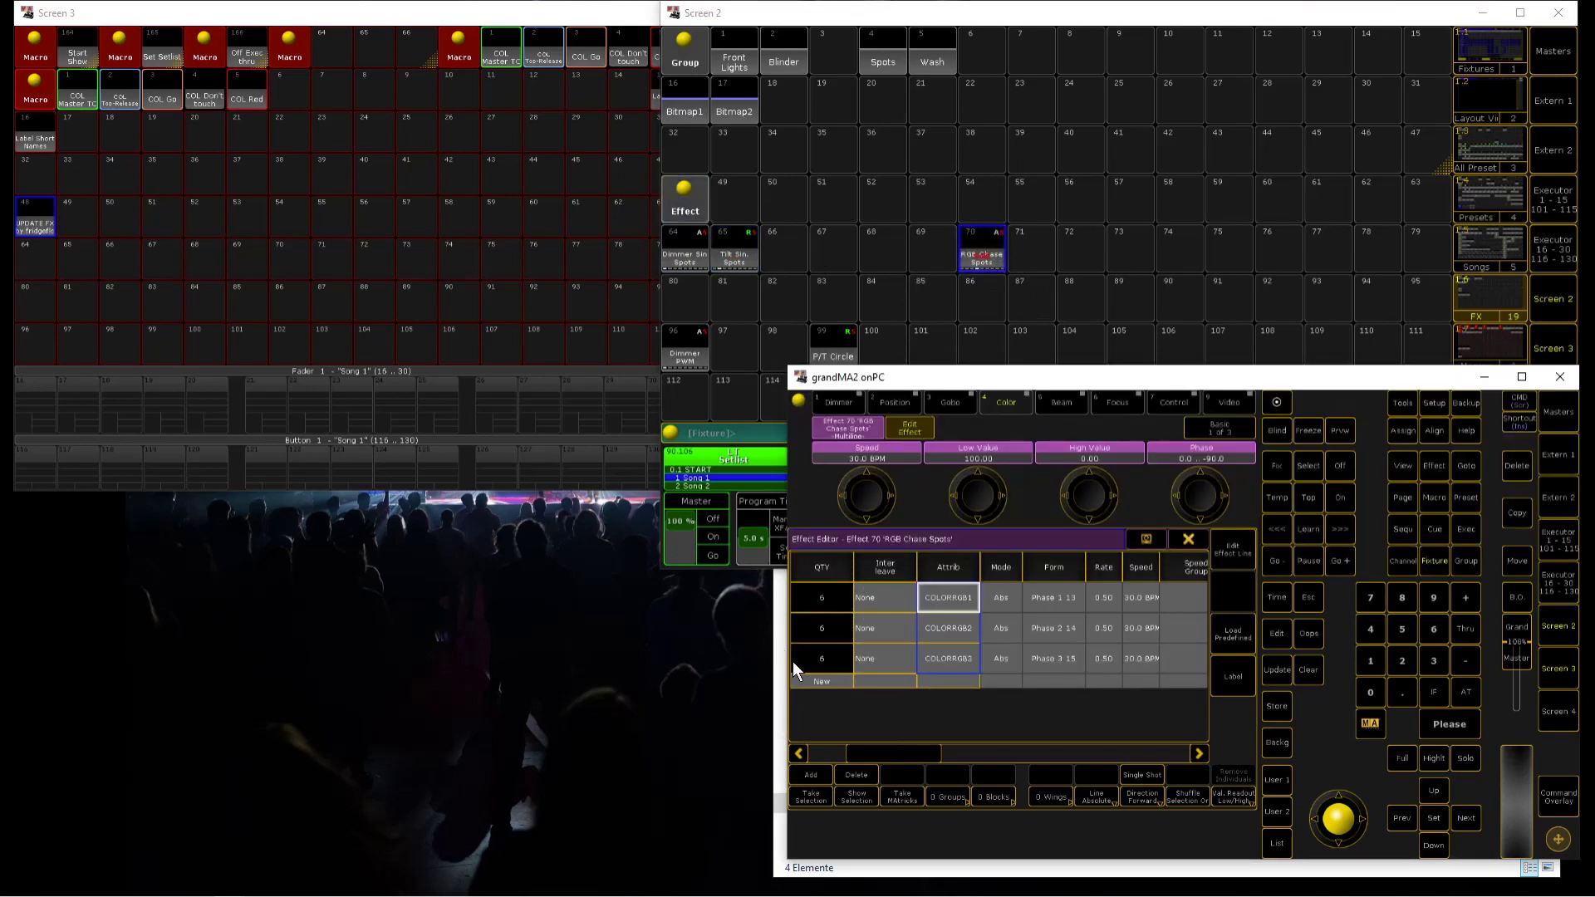
click(1188, 538)
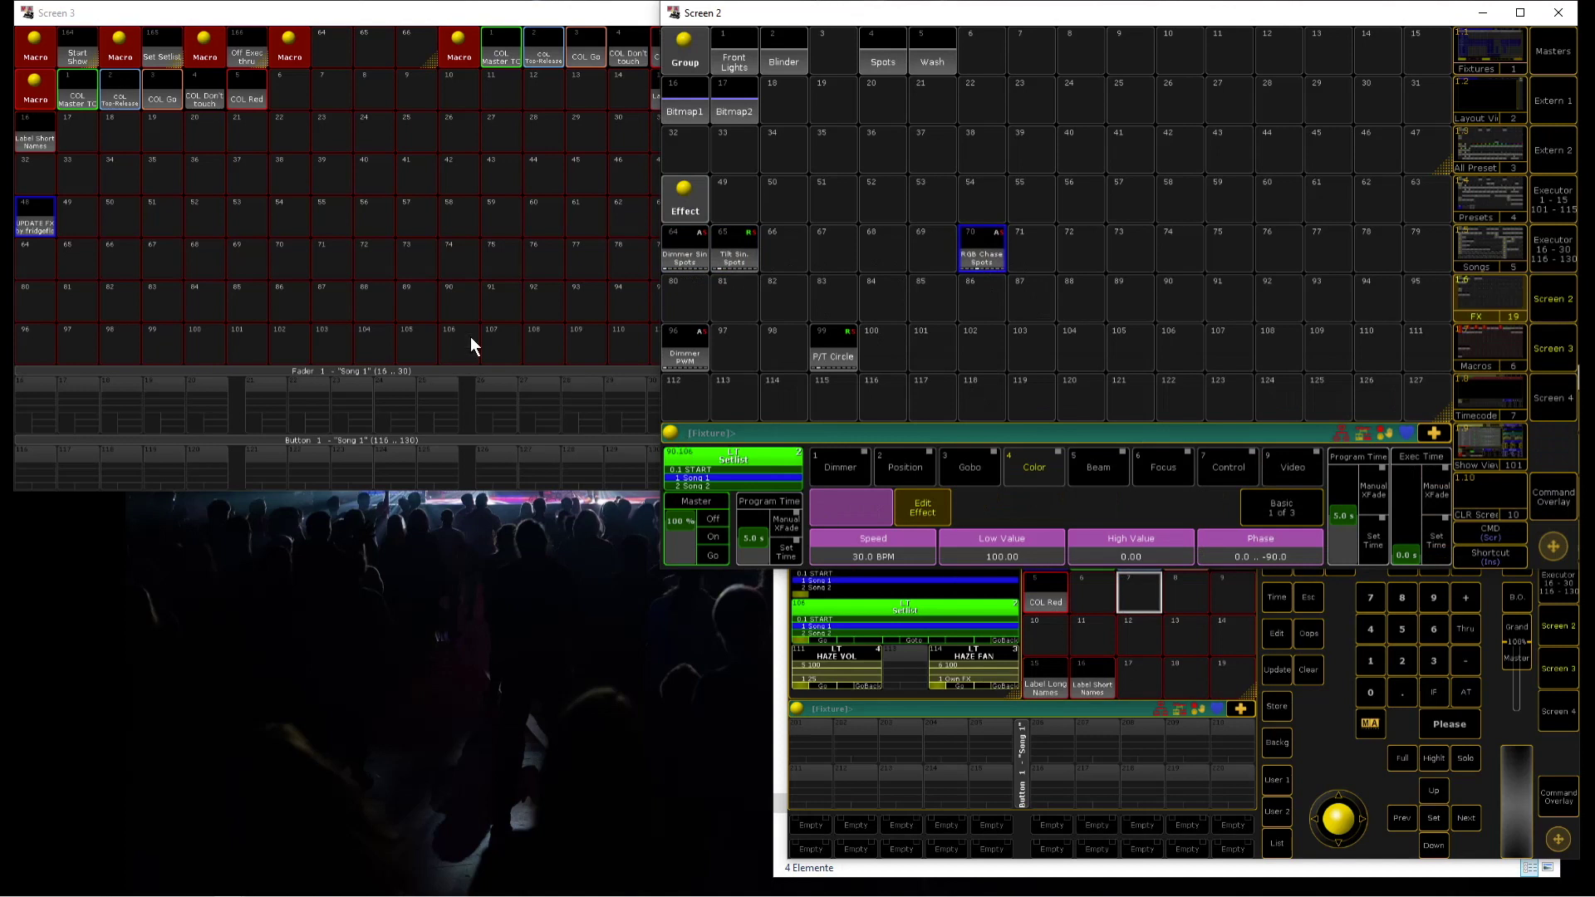
Run macro 48 with group 4 for effects 64 through 70, then finish the Which Group prompt.
click(36, 219)
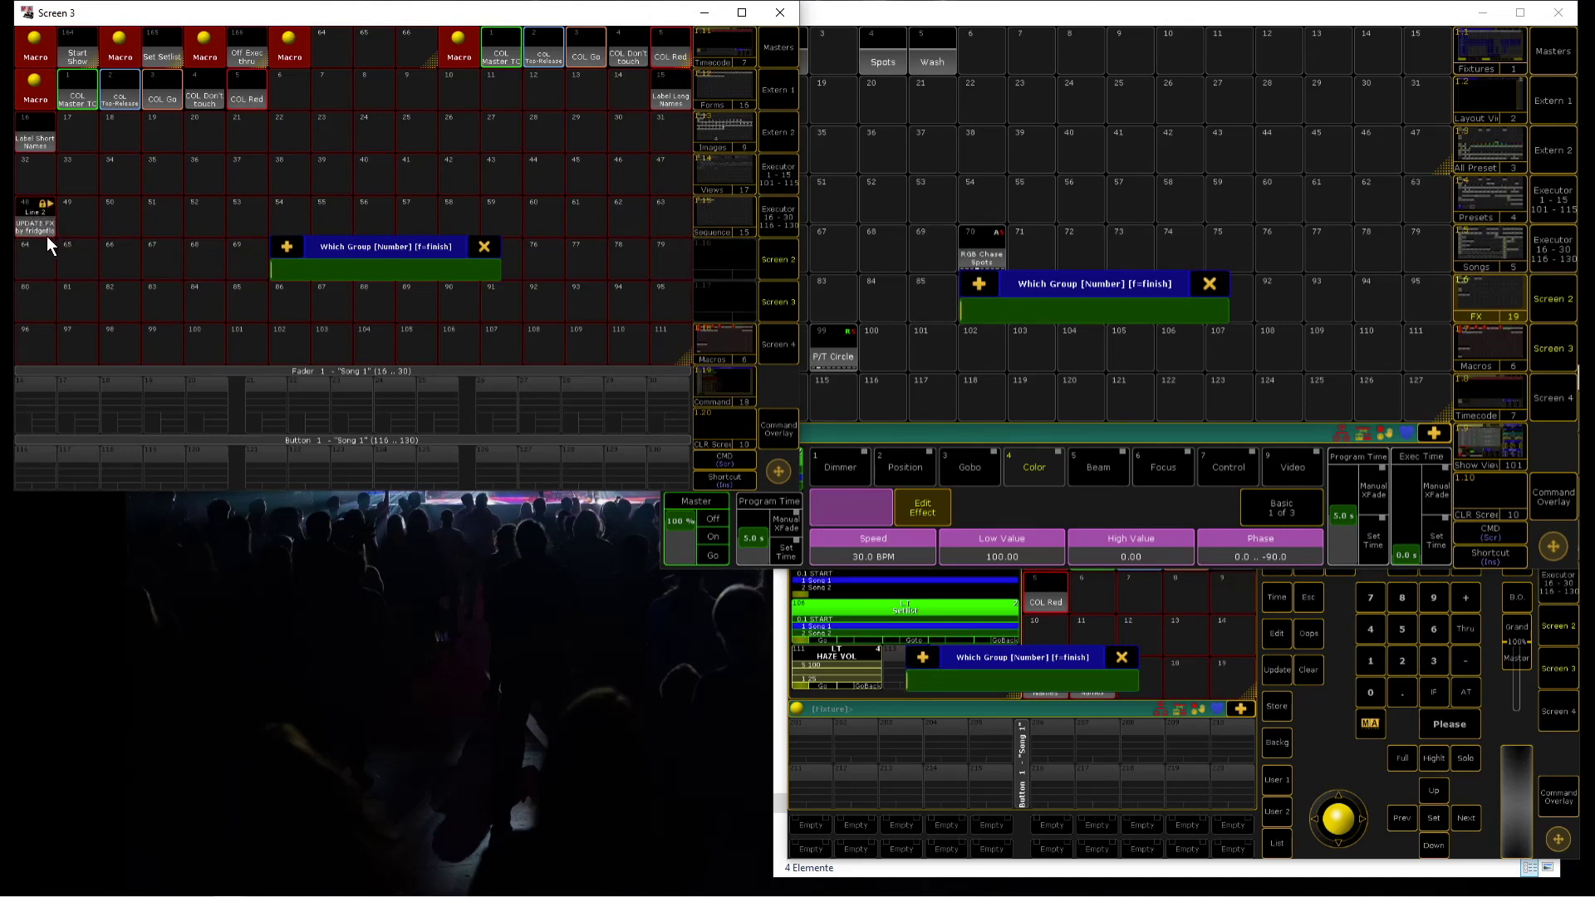
click(969, 20)
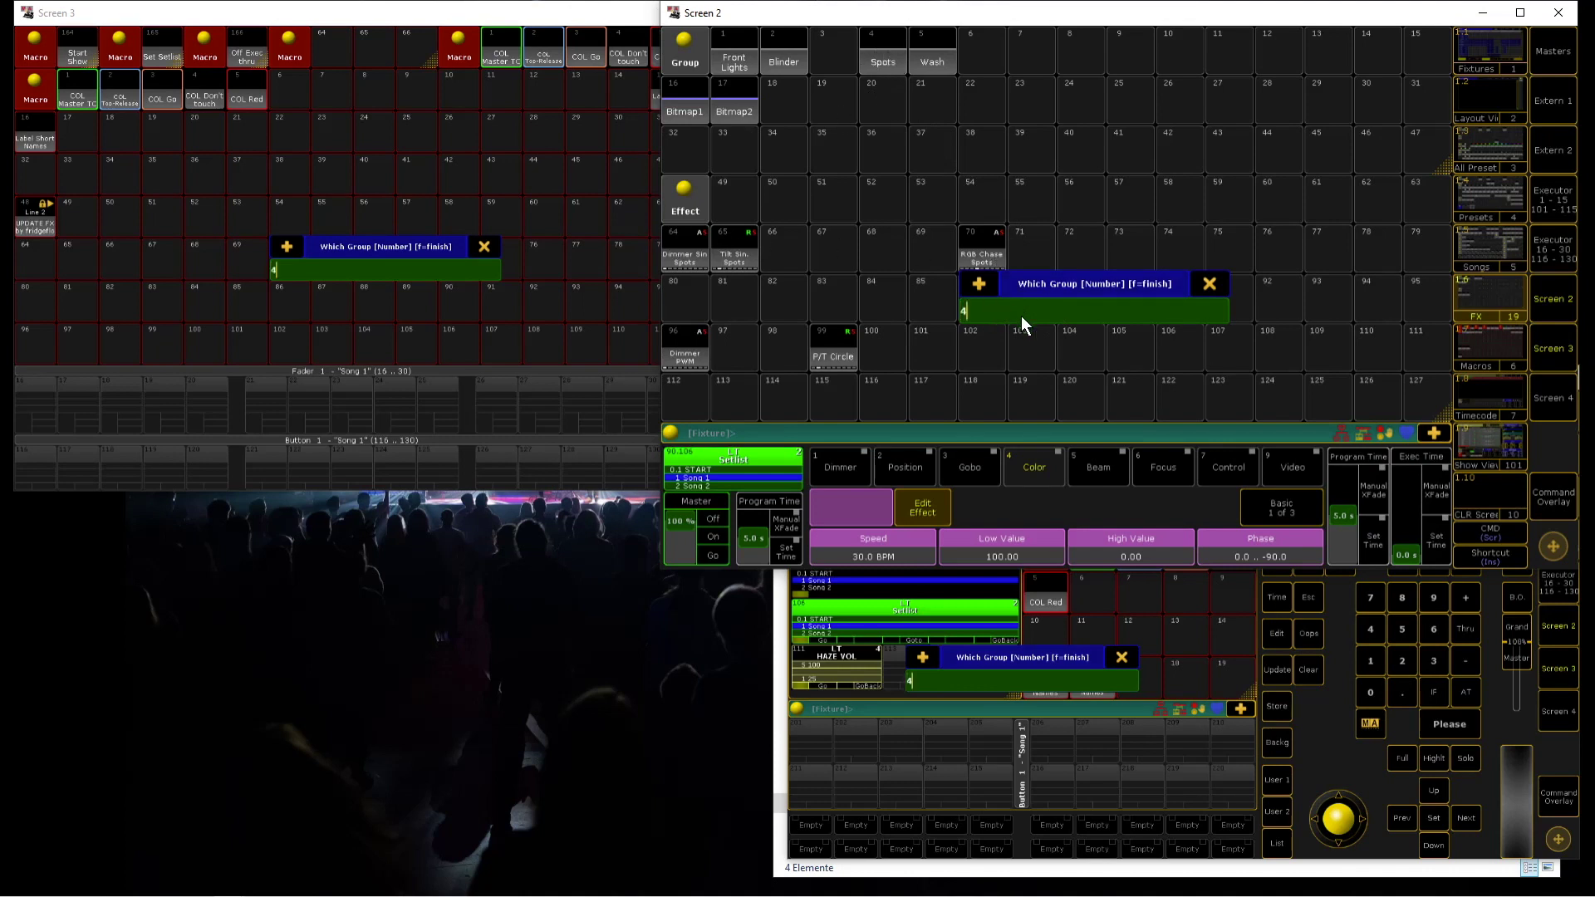
key(Return)
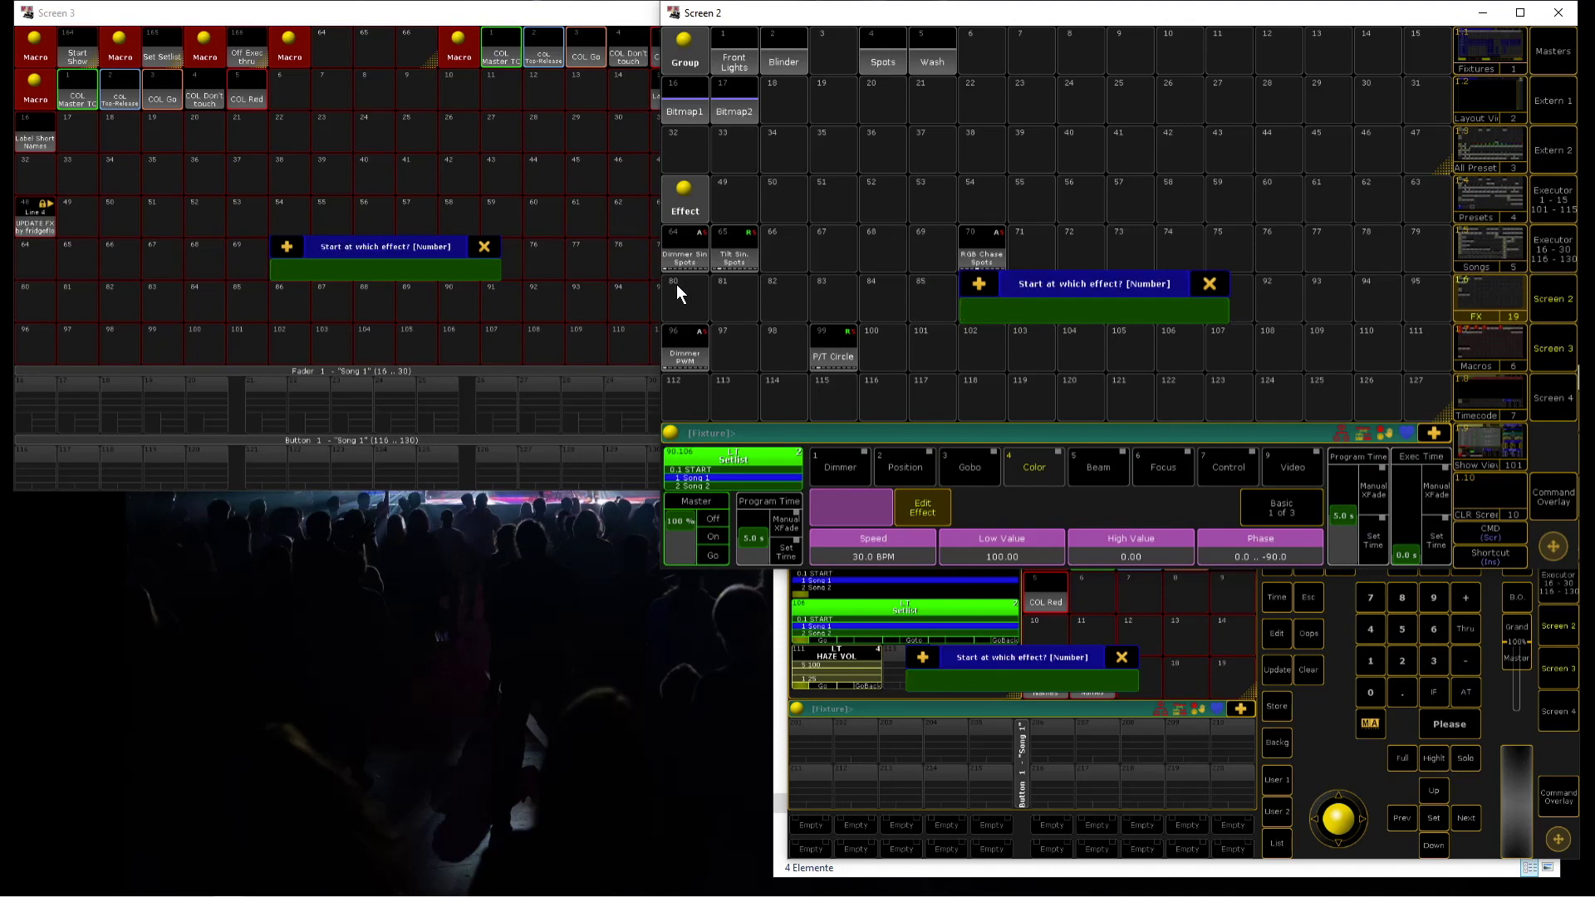
text(64)
key(Return)
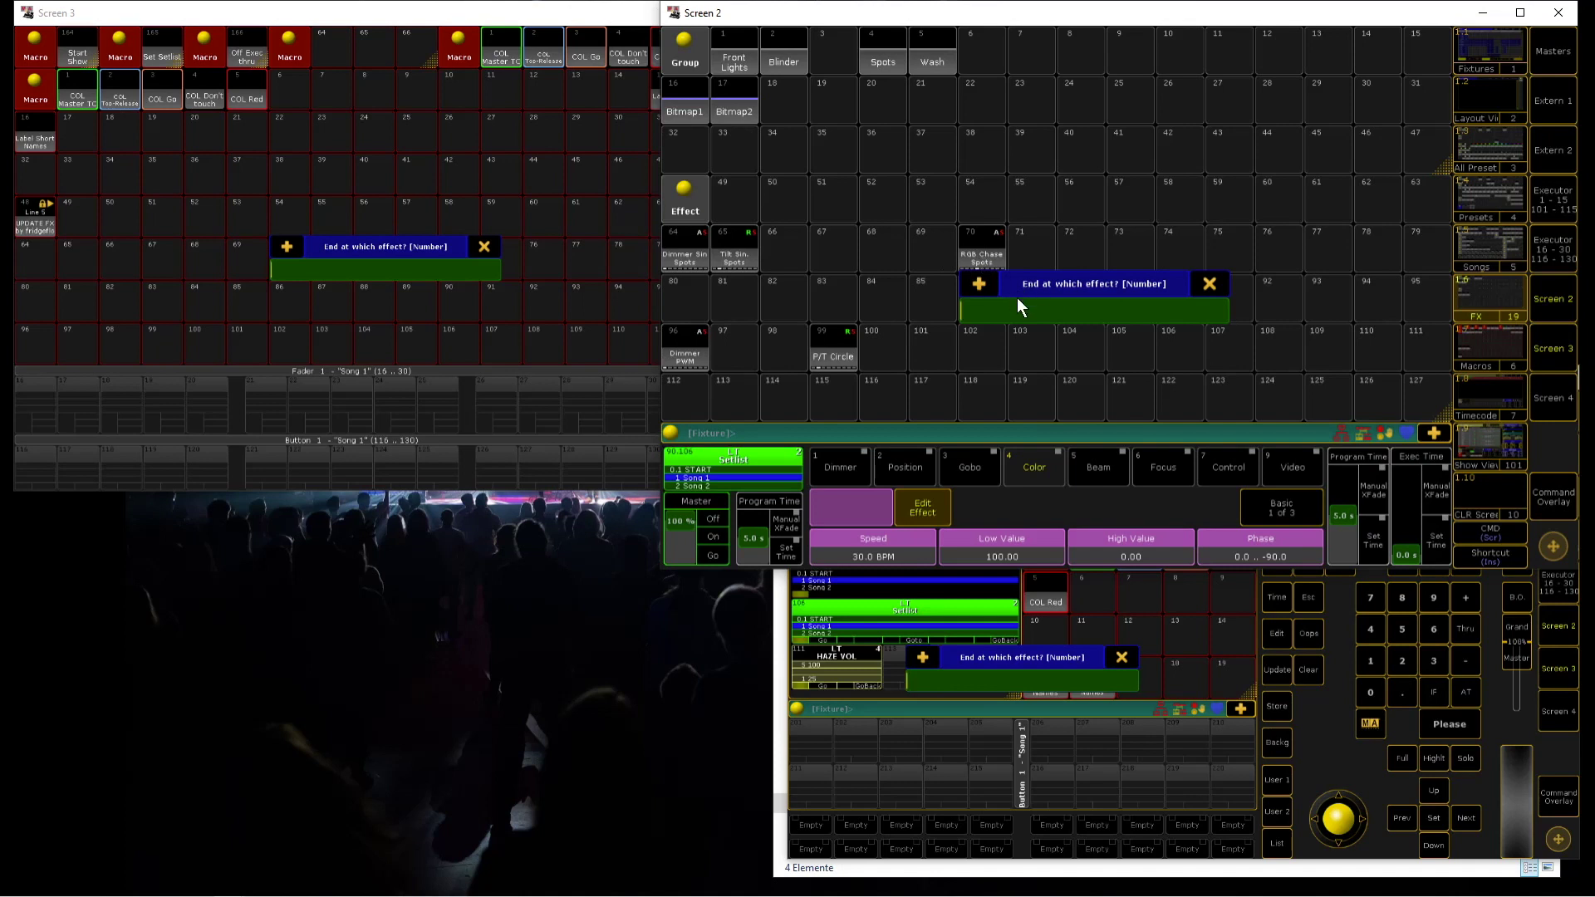
text(70)
key(Return)
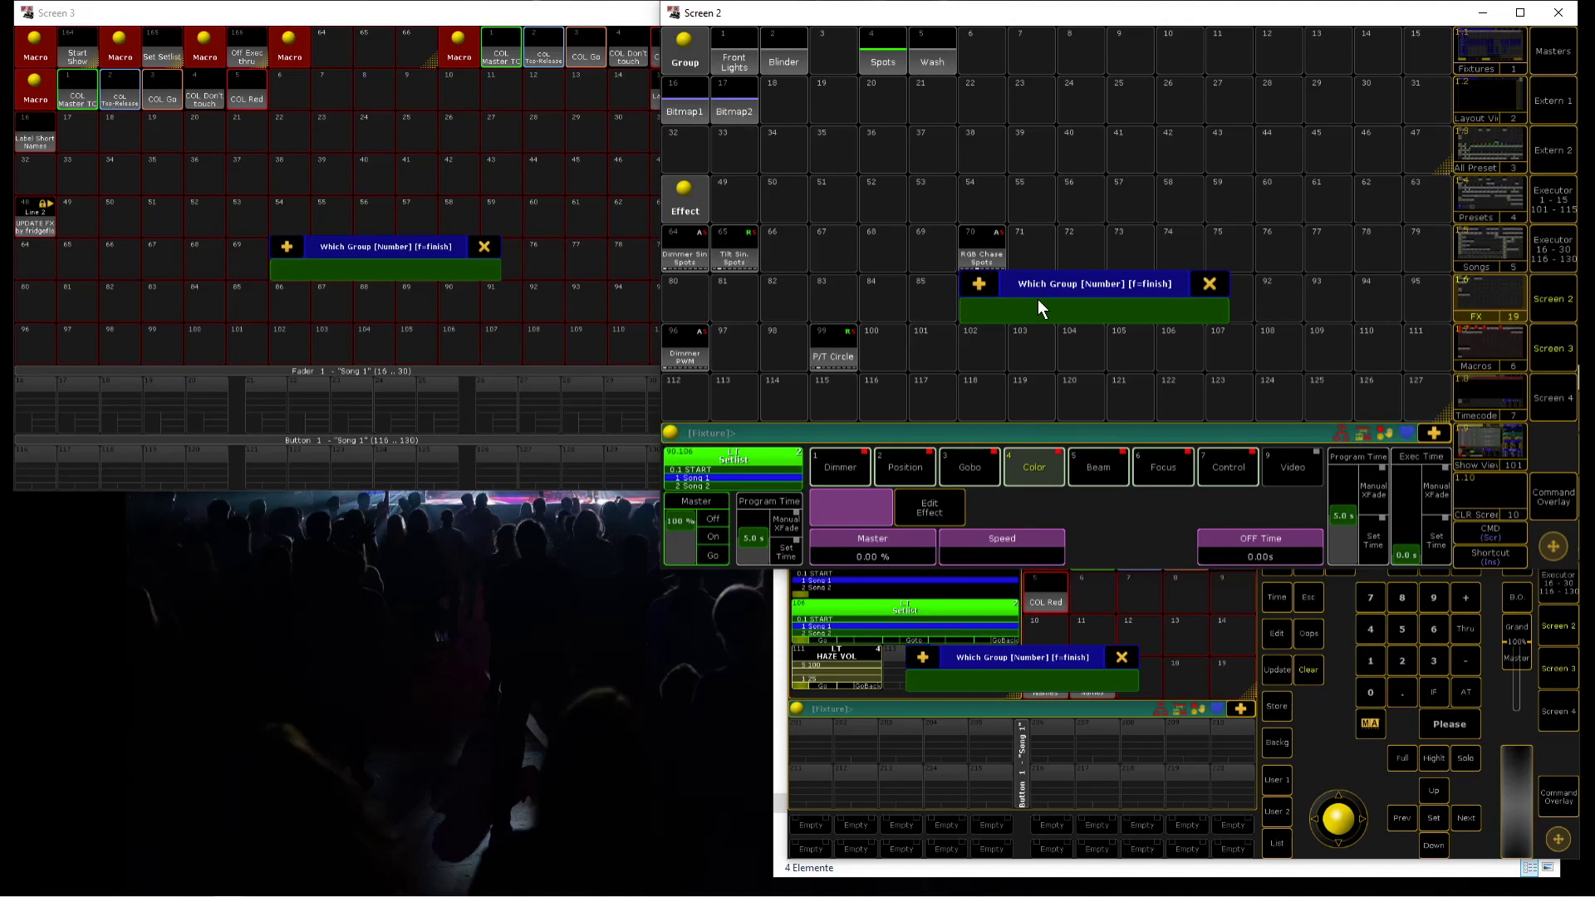
text(70)
key(Return)
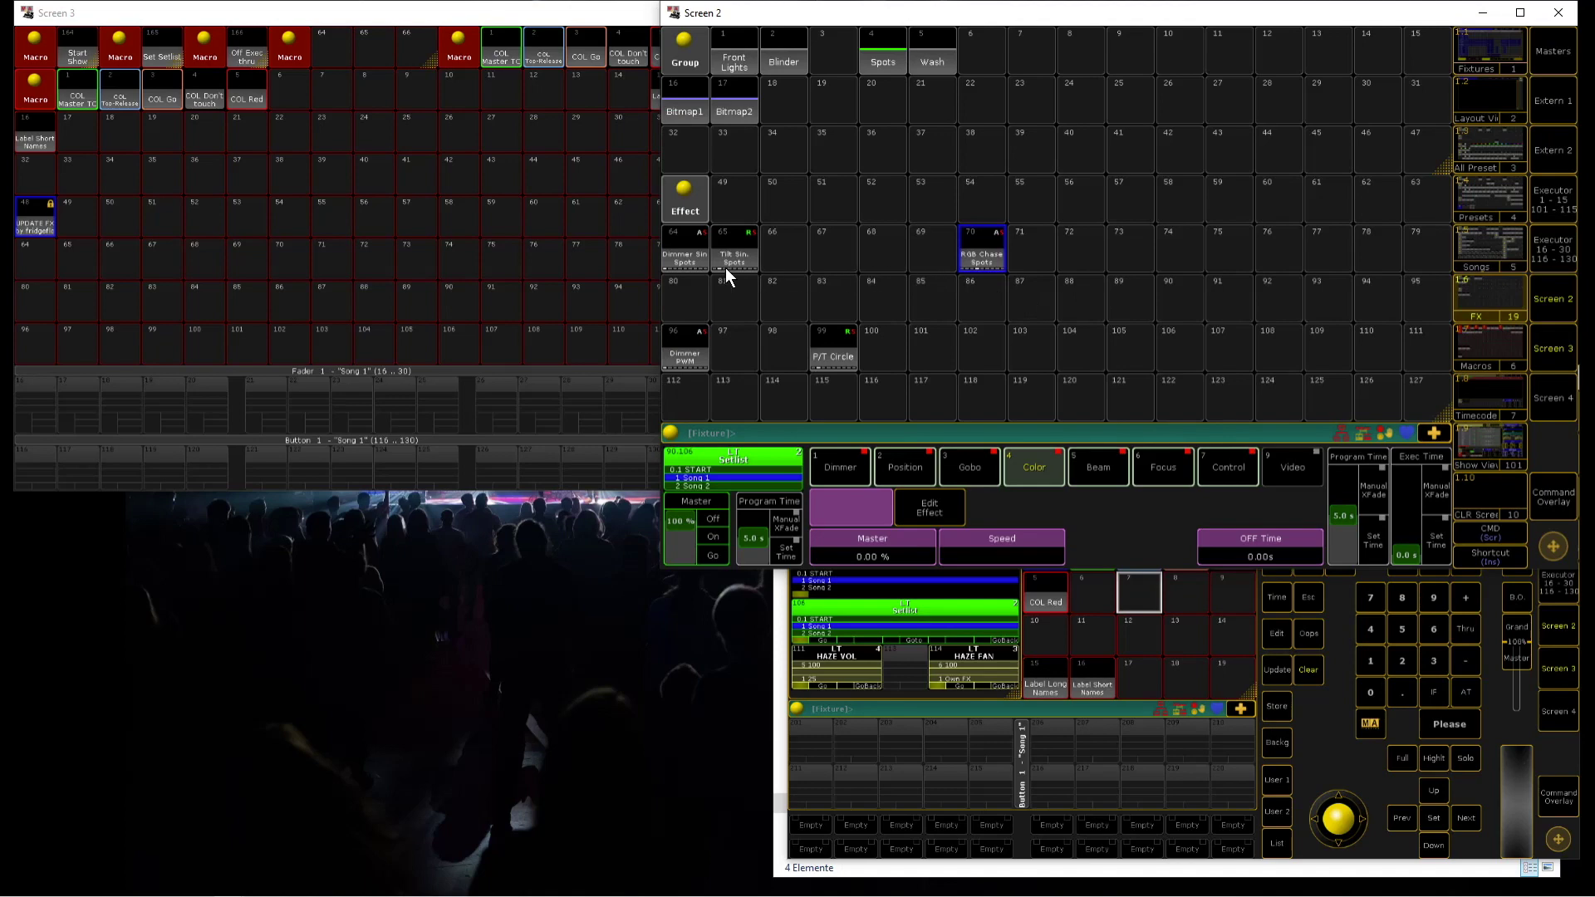
click(684, 248)
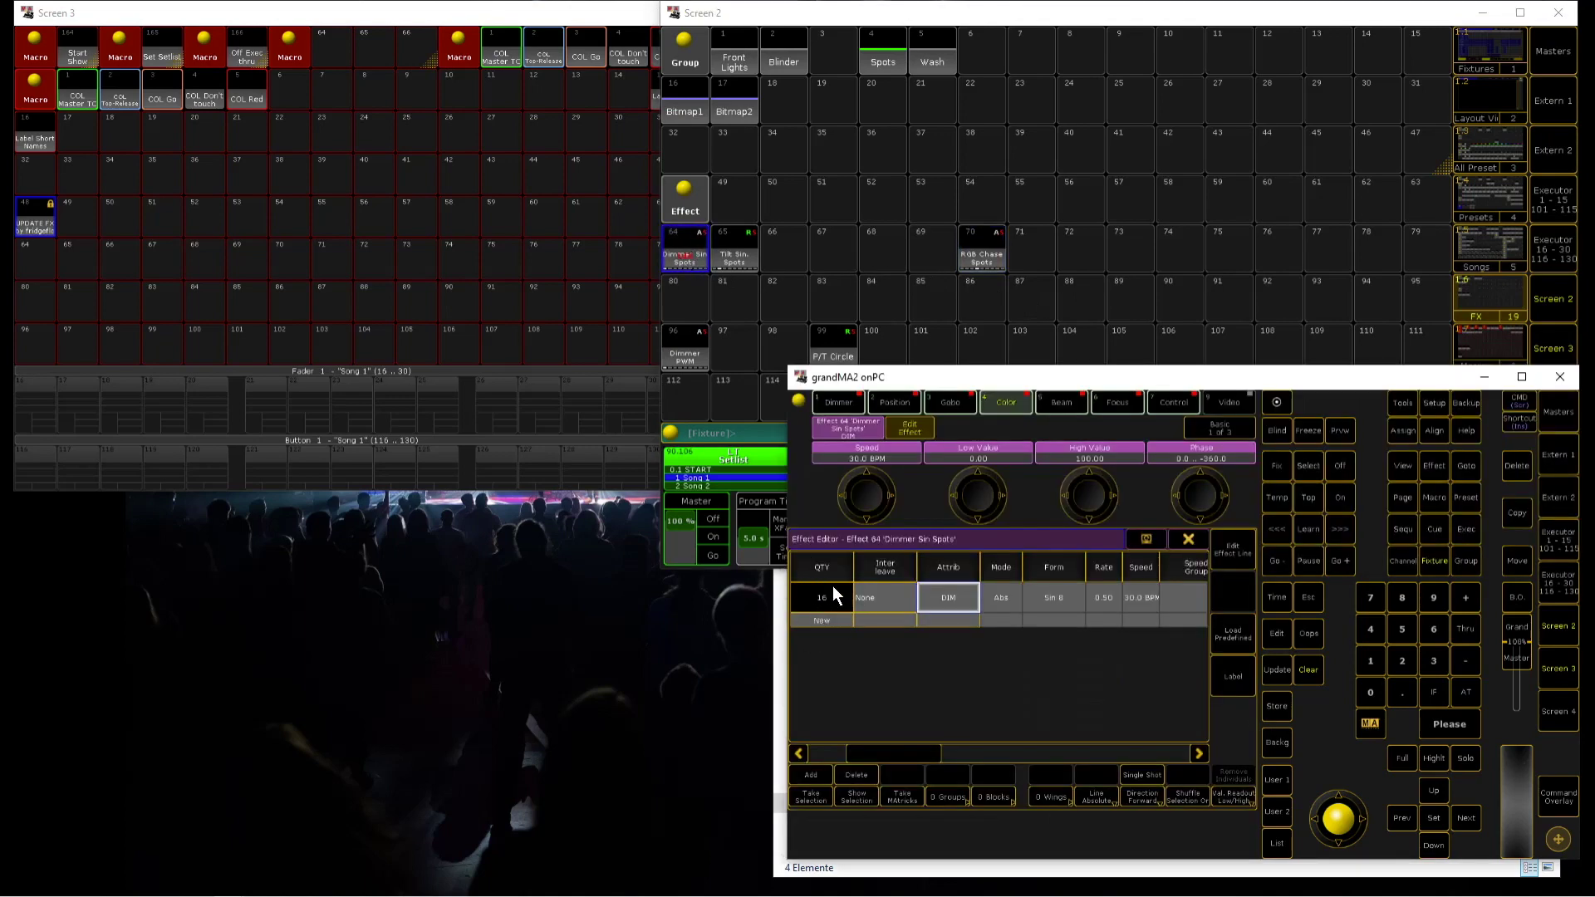
click(731, 245)
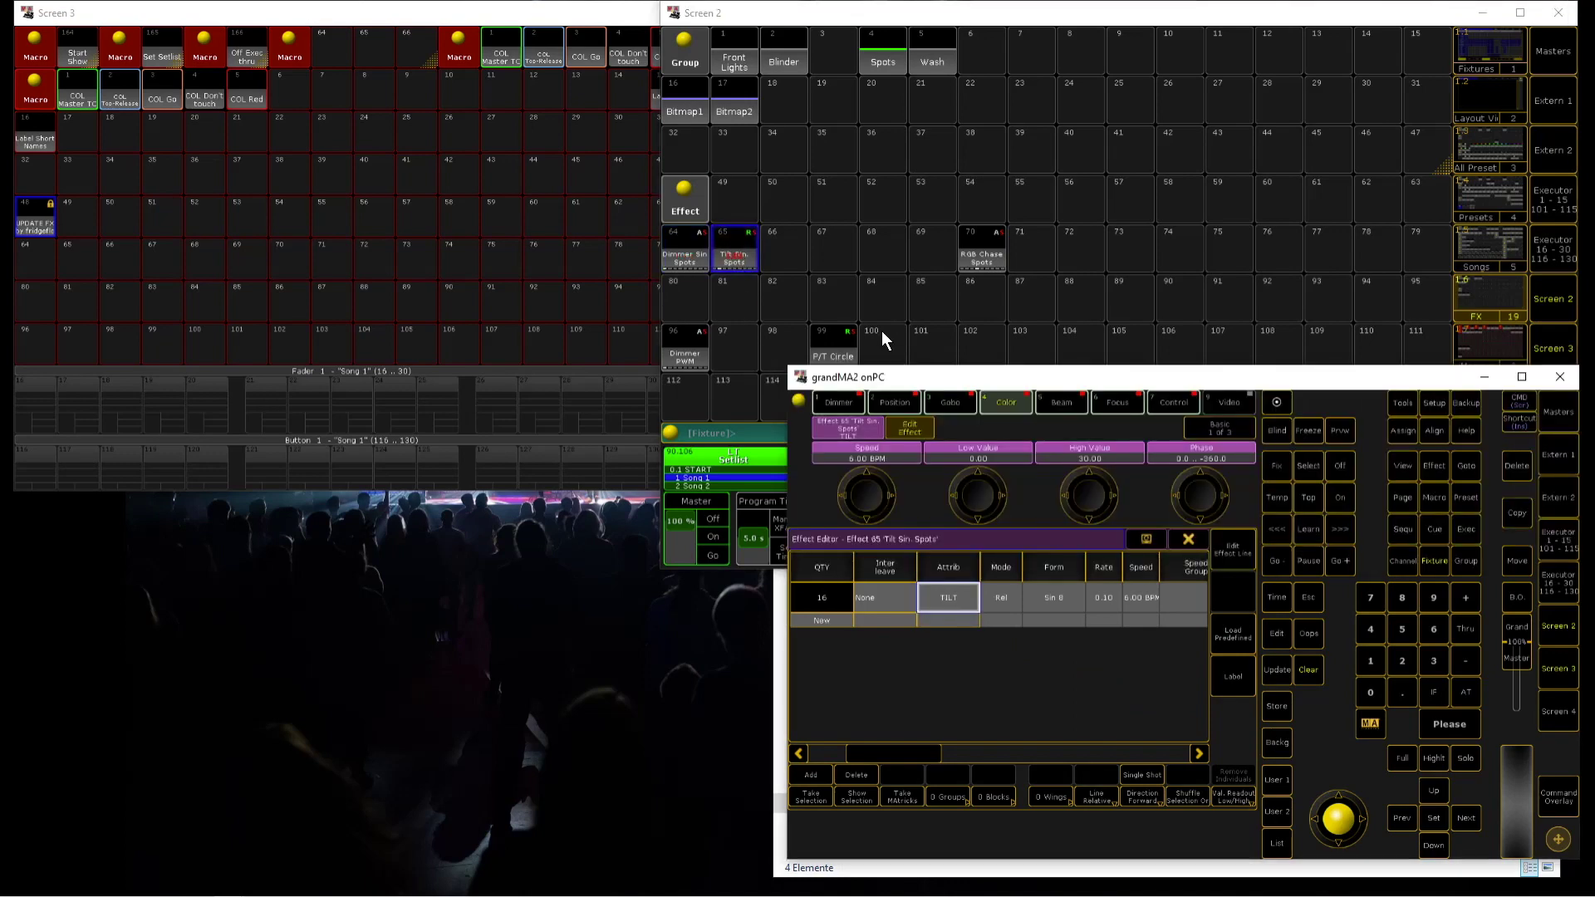
click(987, 257)
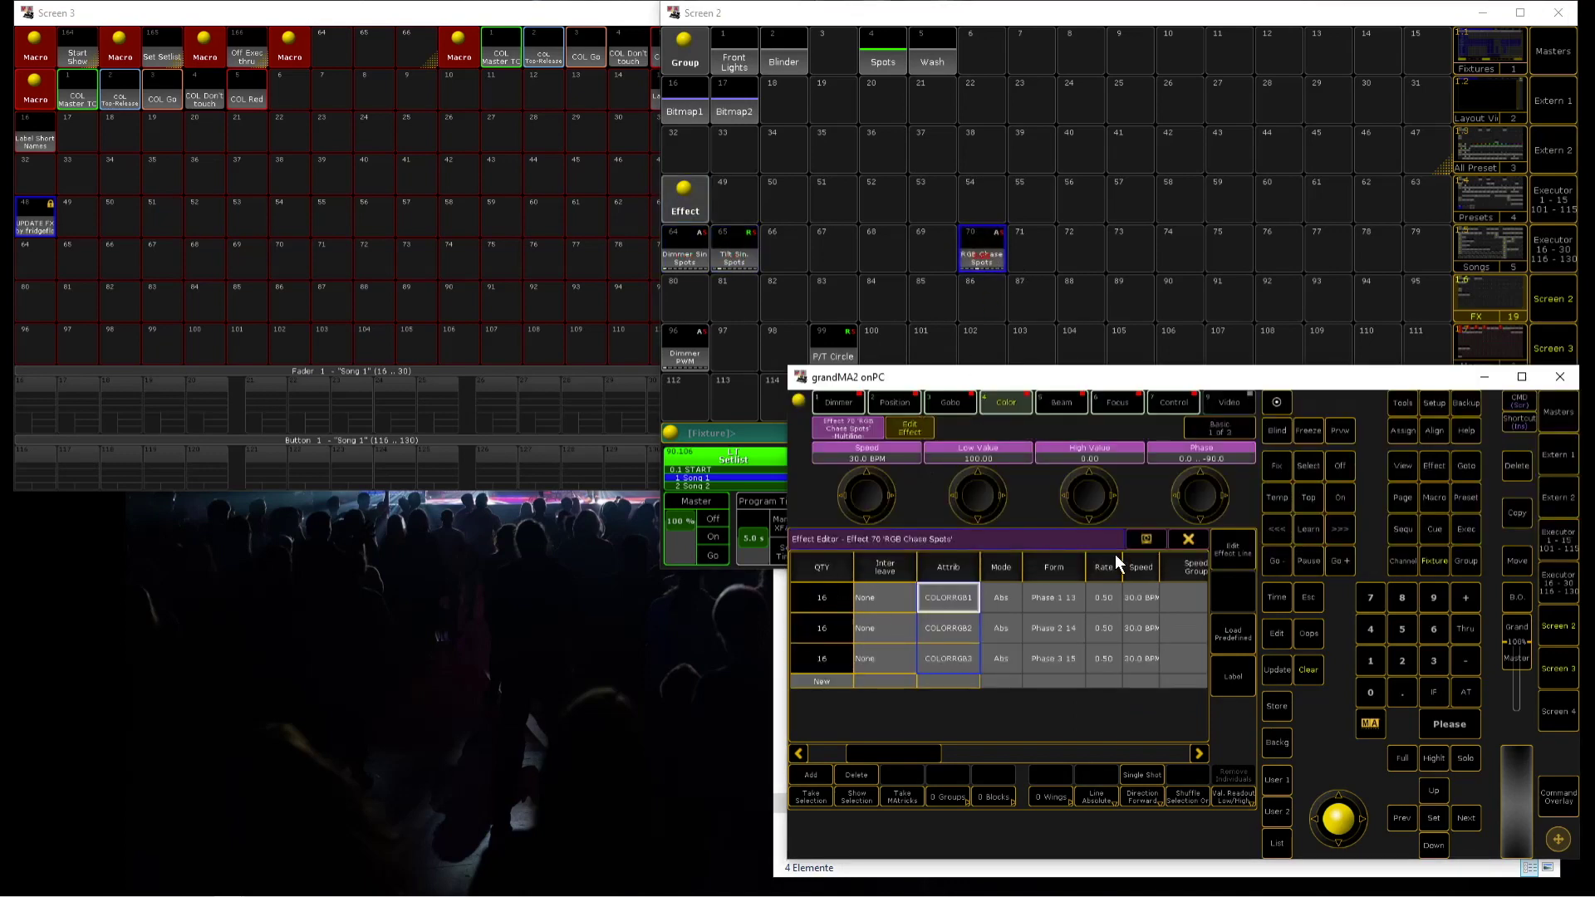
click(1198, 541)
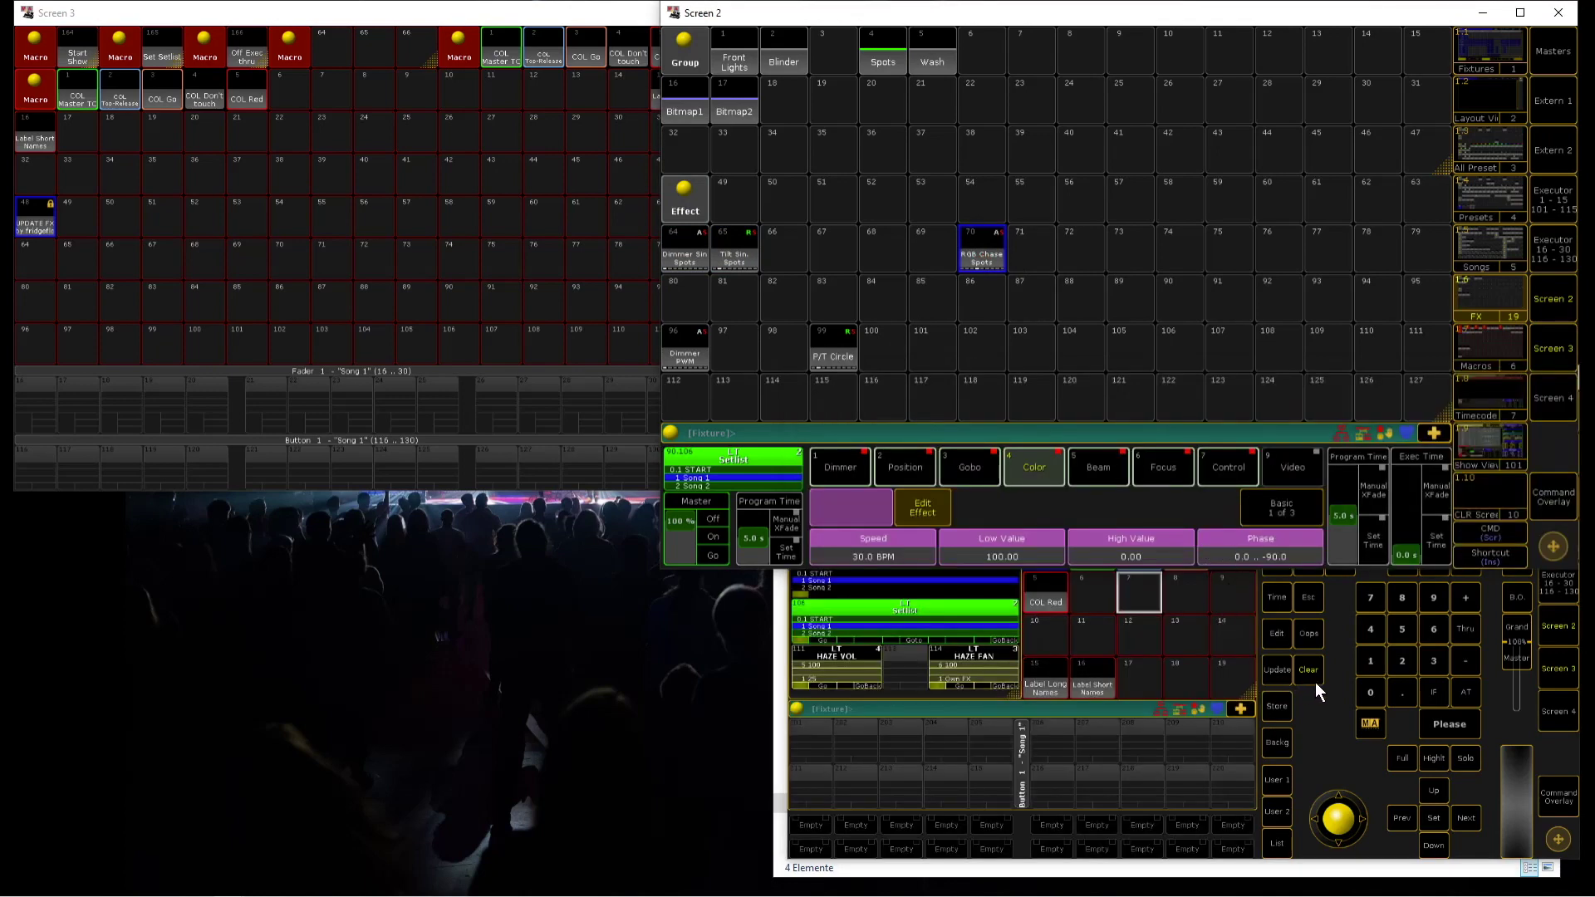